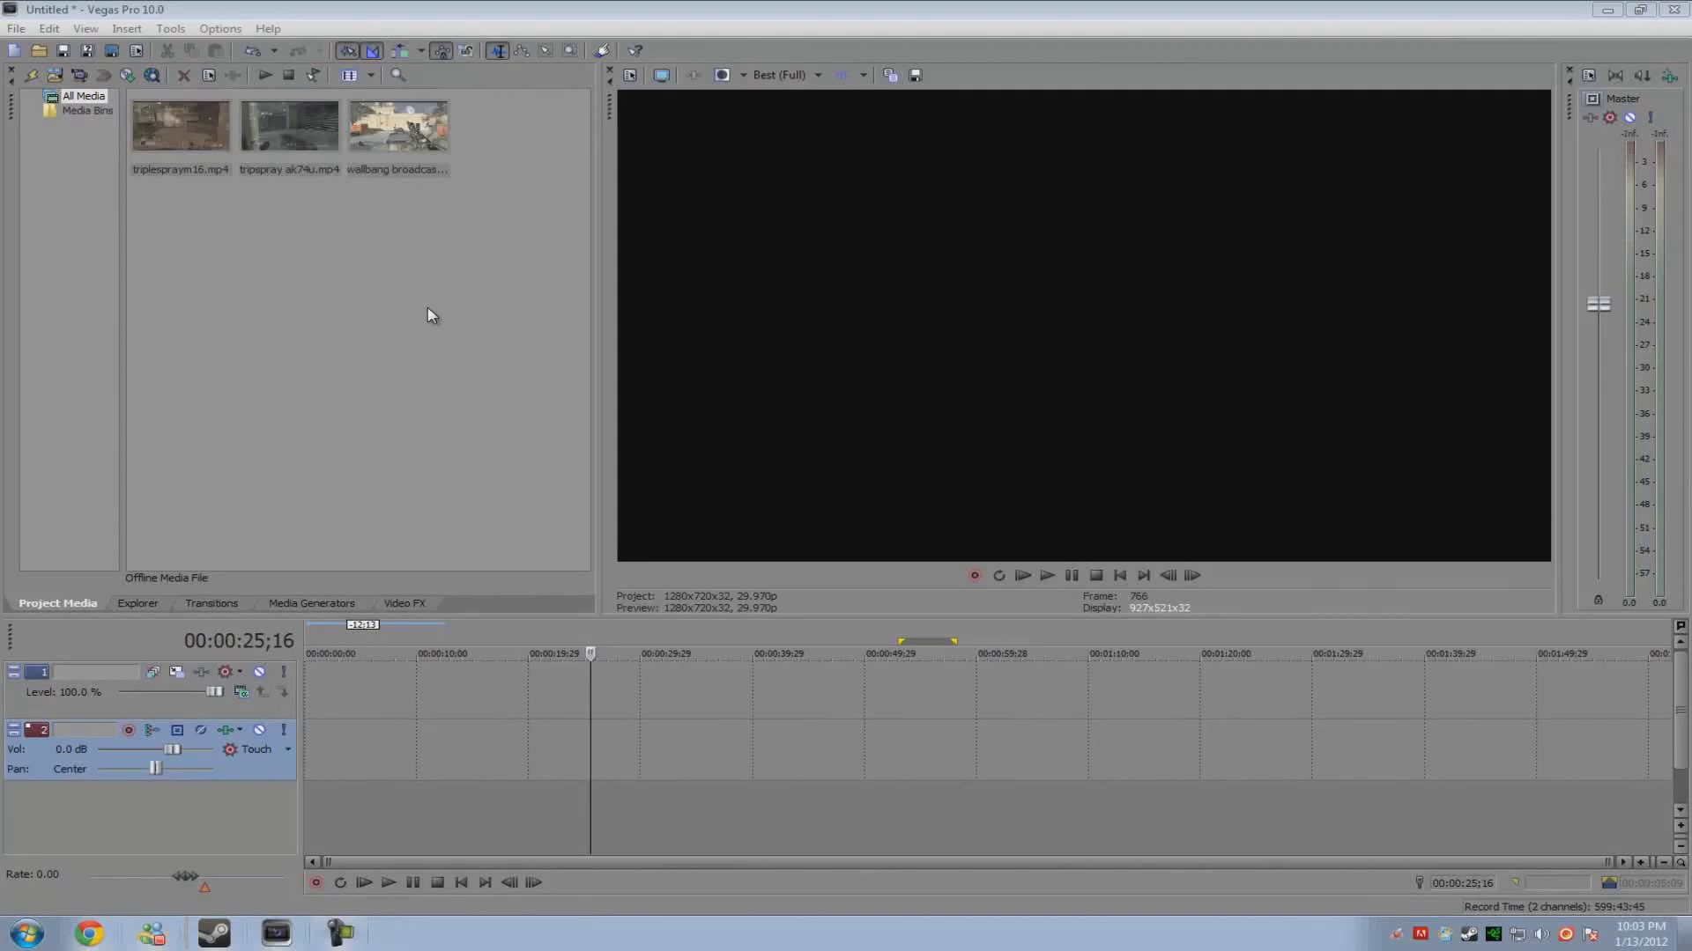
# Drag the three gameplay clips onto the timeline and space the second and third apart
pyautogui.moveTo(478, 176)
pyautogui.mouseDown()
pyautogui.moveTo(140, 144)
pyautogui.moveTo(319, 709)
pyautogui.mouseUp()
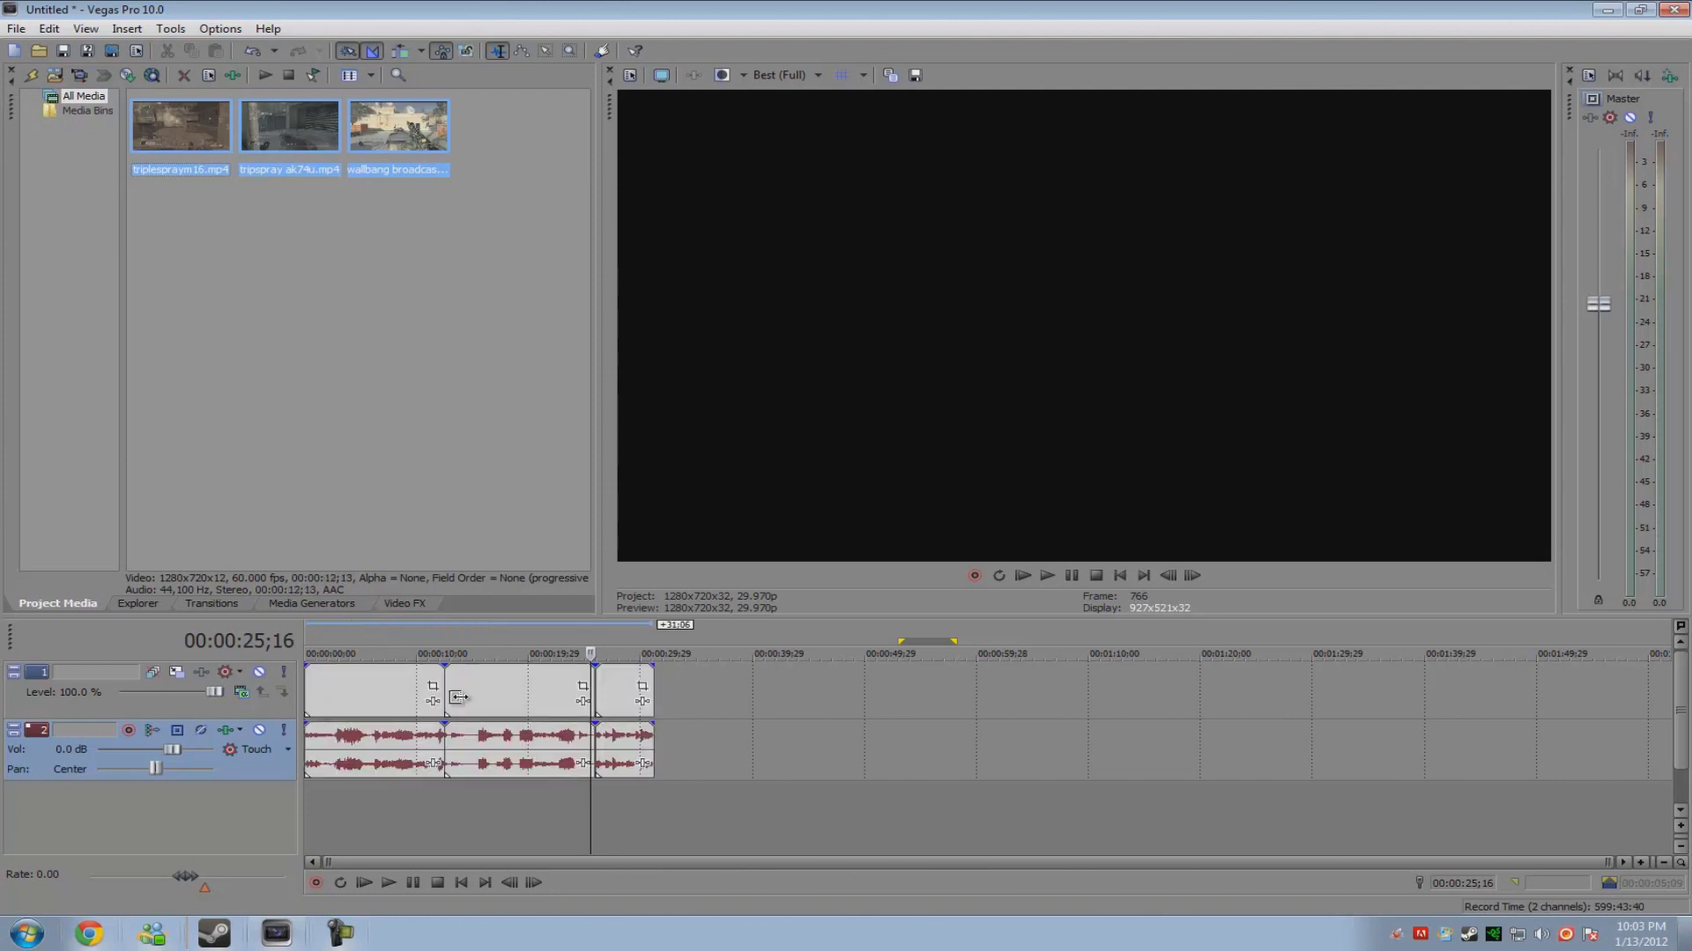
pyautogui.moveTo(625, 696); pyautogui.dragTo(921, 696)
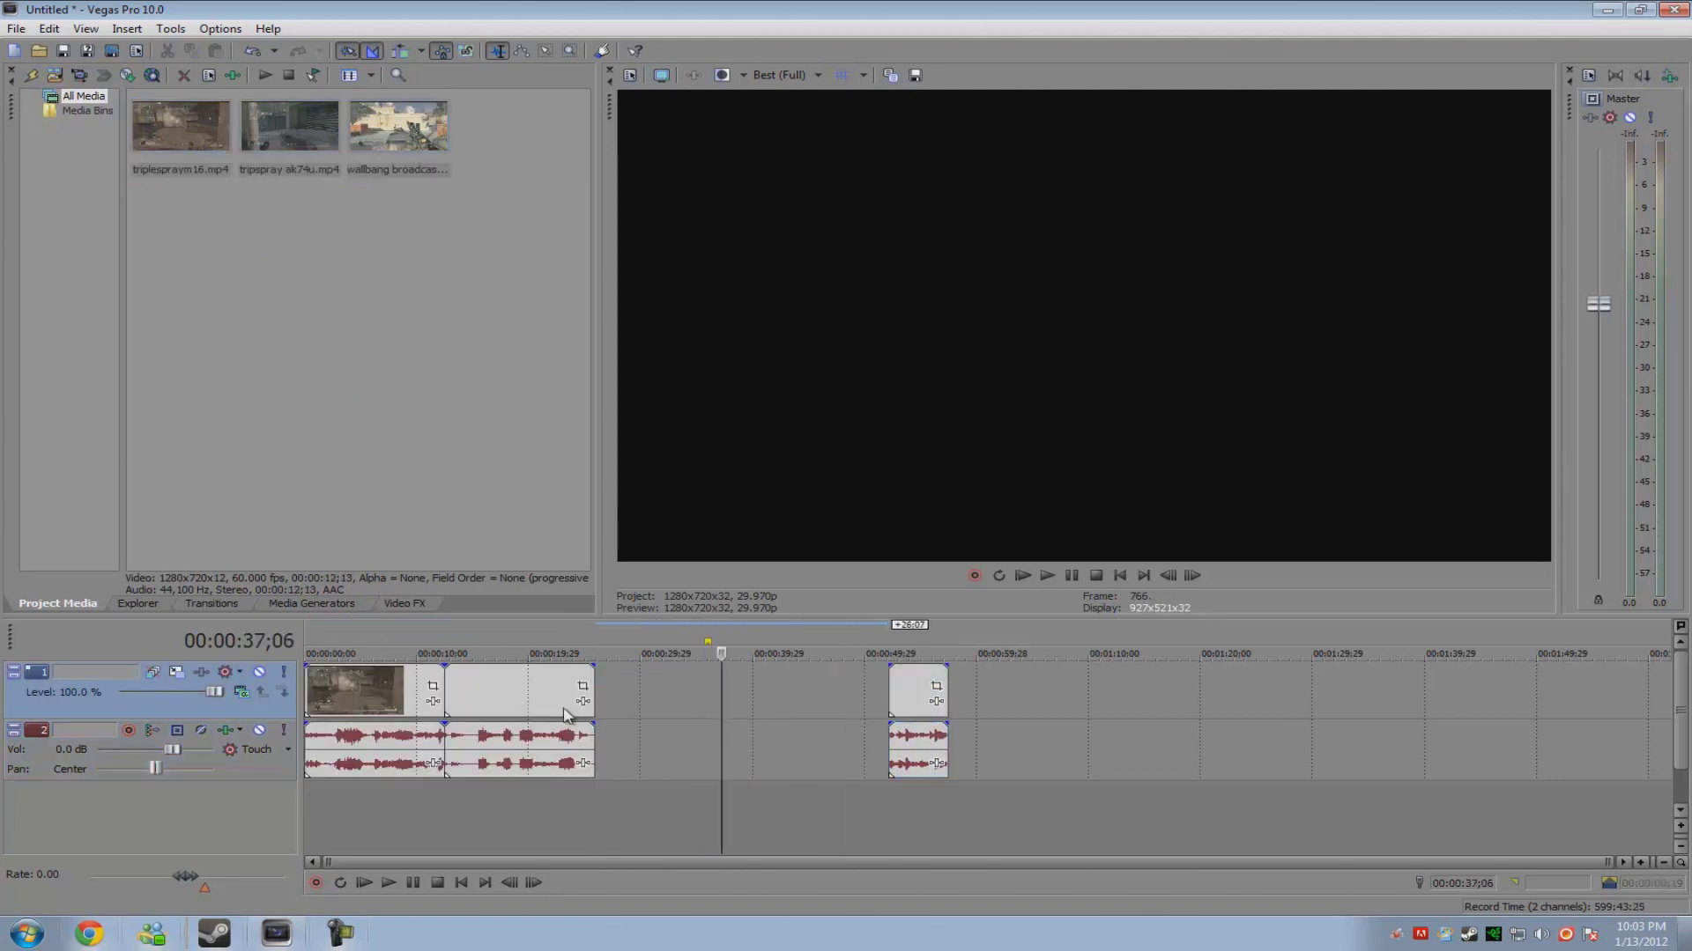
pyautogui.moveTo(518, 691); pyautogui.dragTo(674, 689)
# Apply a grouping change to the second clip from its Group submenu
pyautogui.rightClick(398, 685)
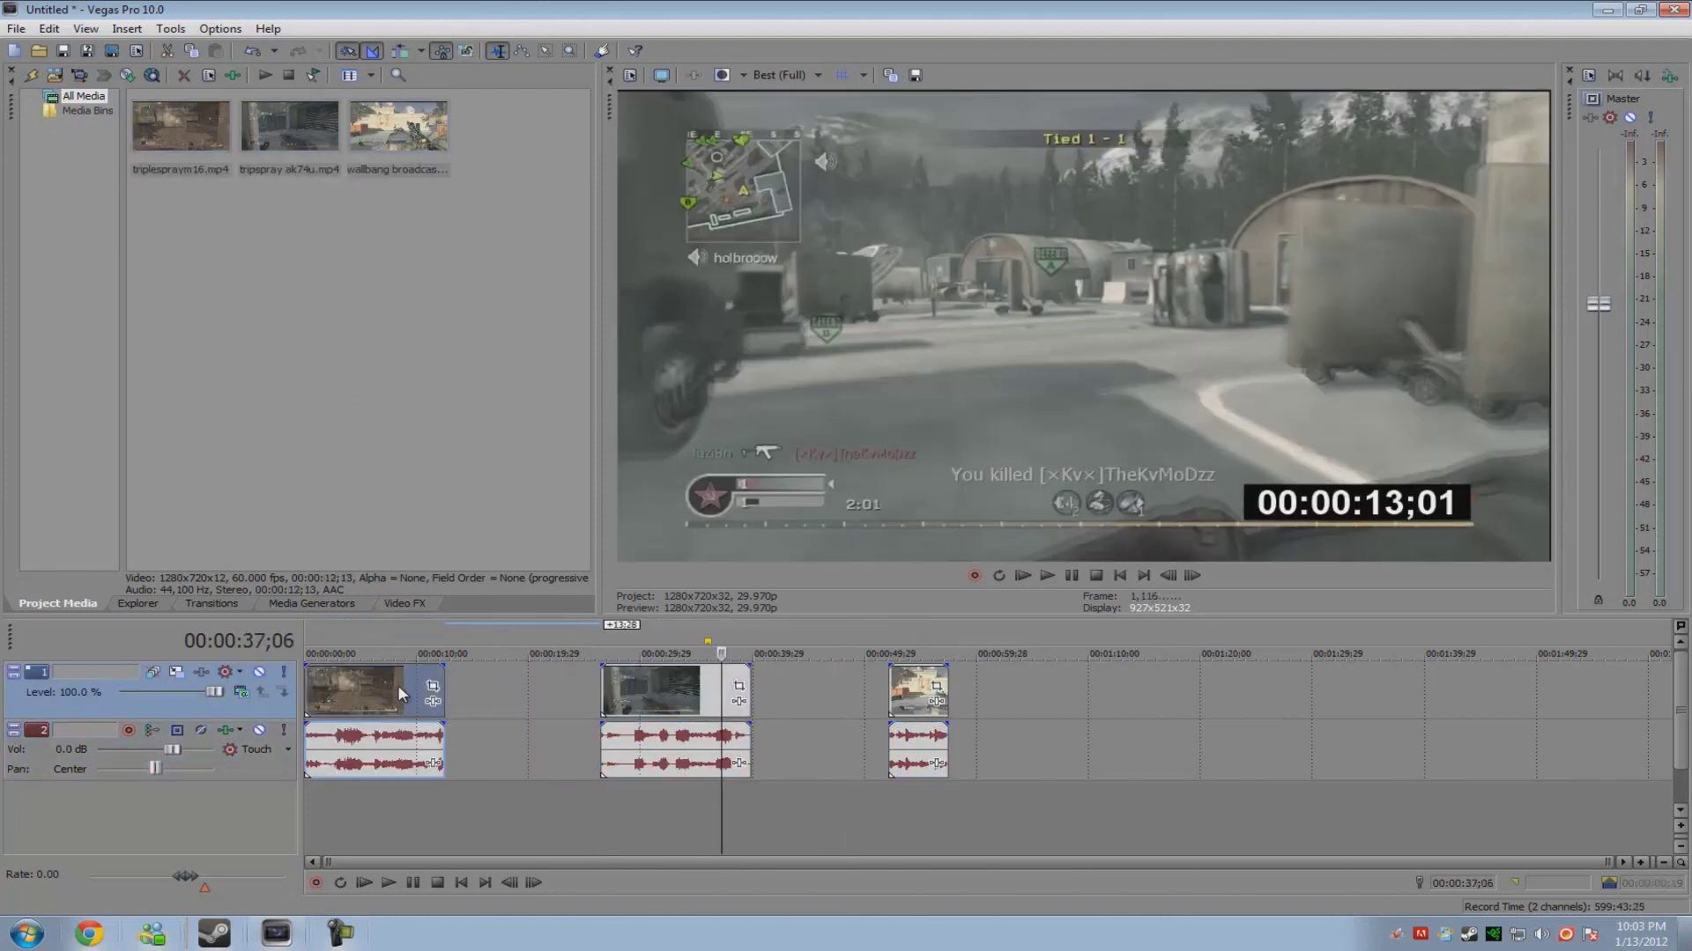
pyautogui.click(652, 680)
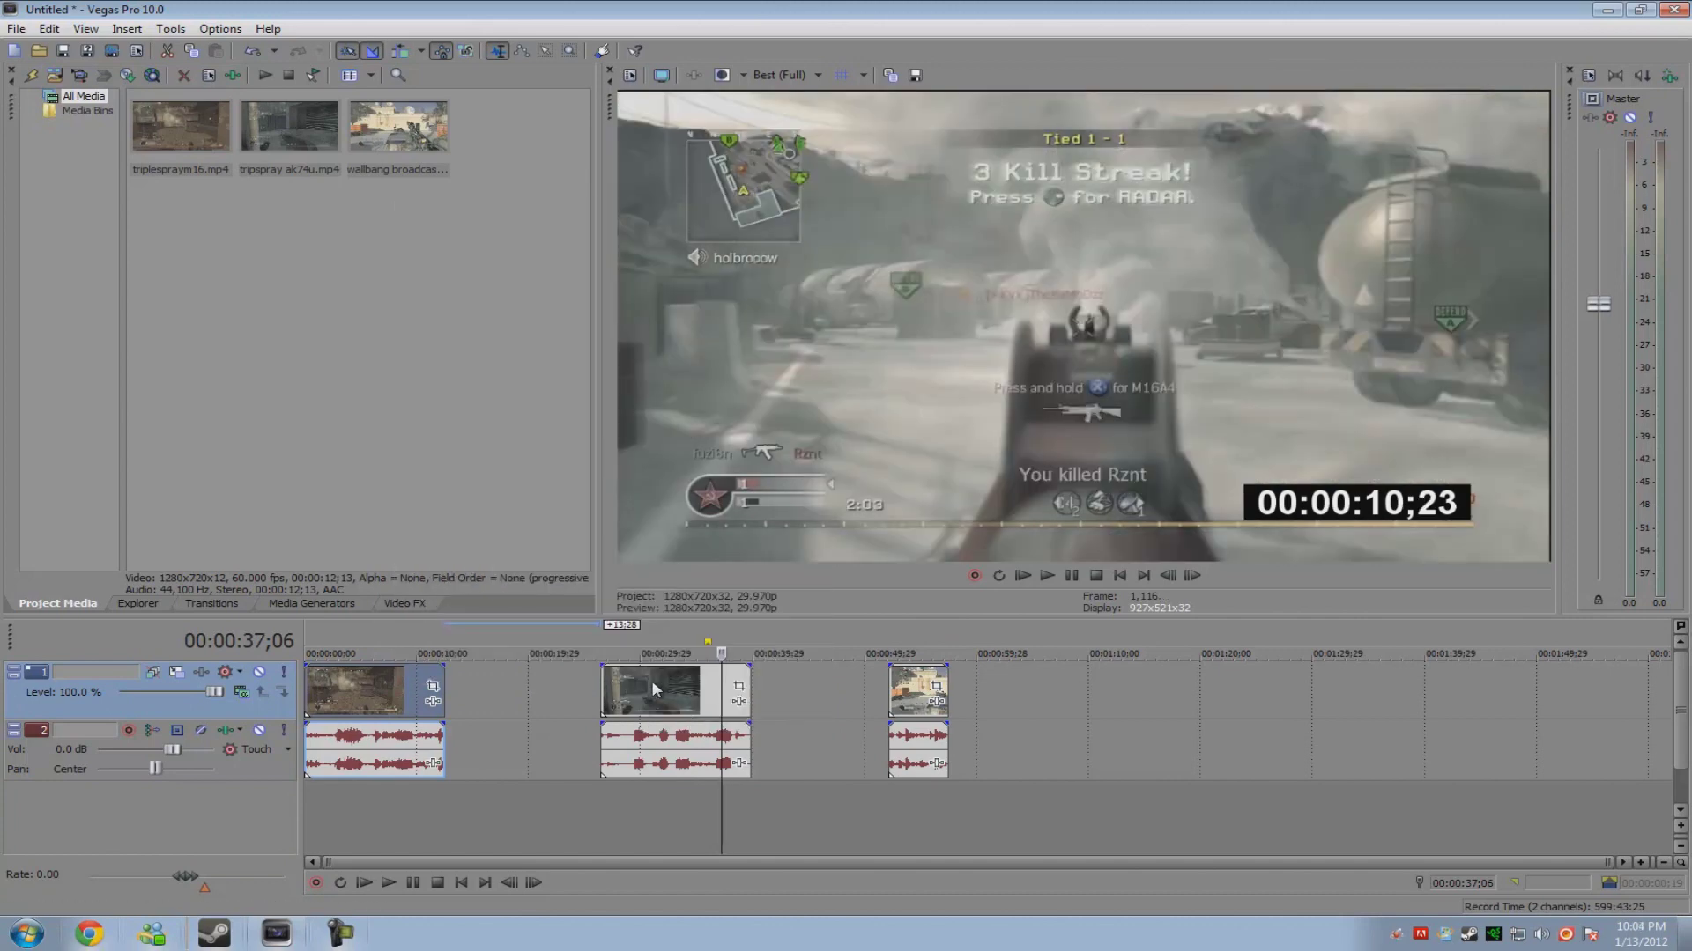
pyautogui.rightClick(652, 680)
pyautogui.click(969, 715)
pyautogui.click(908, 688)
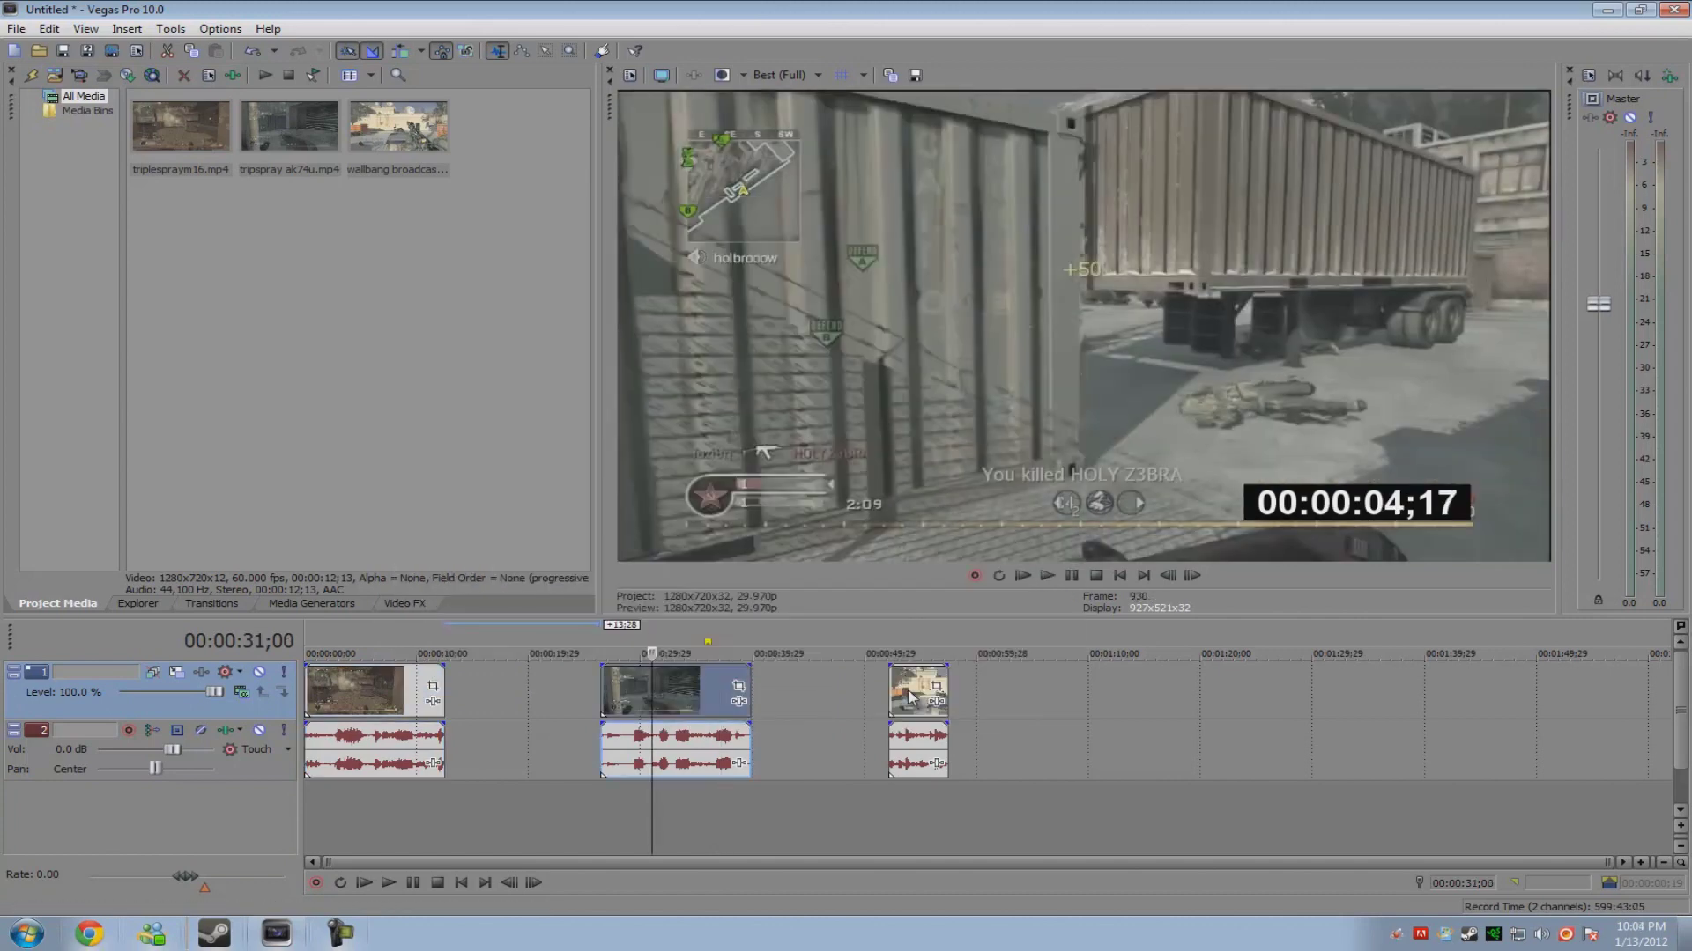
# Turn on Disable Resample under Switches for the third clip
pyautogui.rightClick(907, 688)
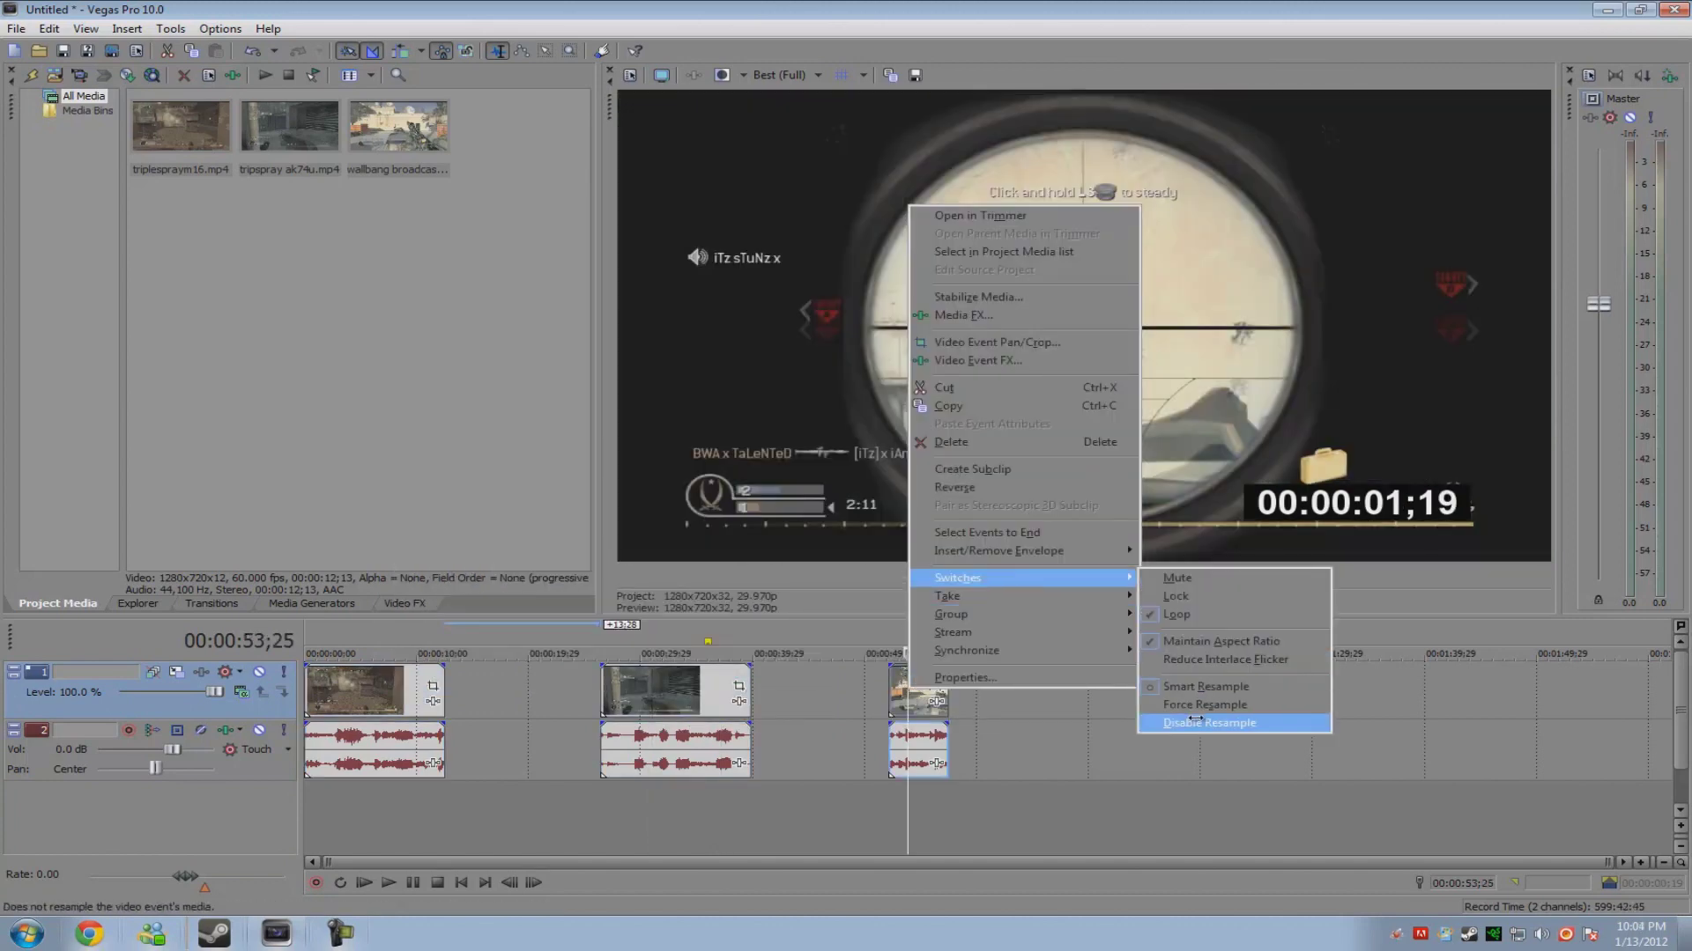
pyautogui.click(1216, 721)
pyautogui.click(345, 705)
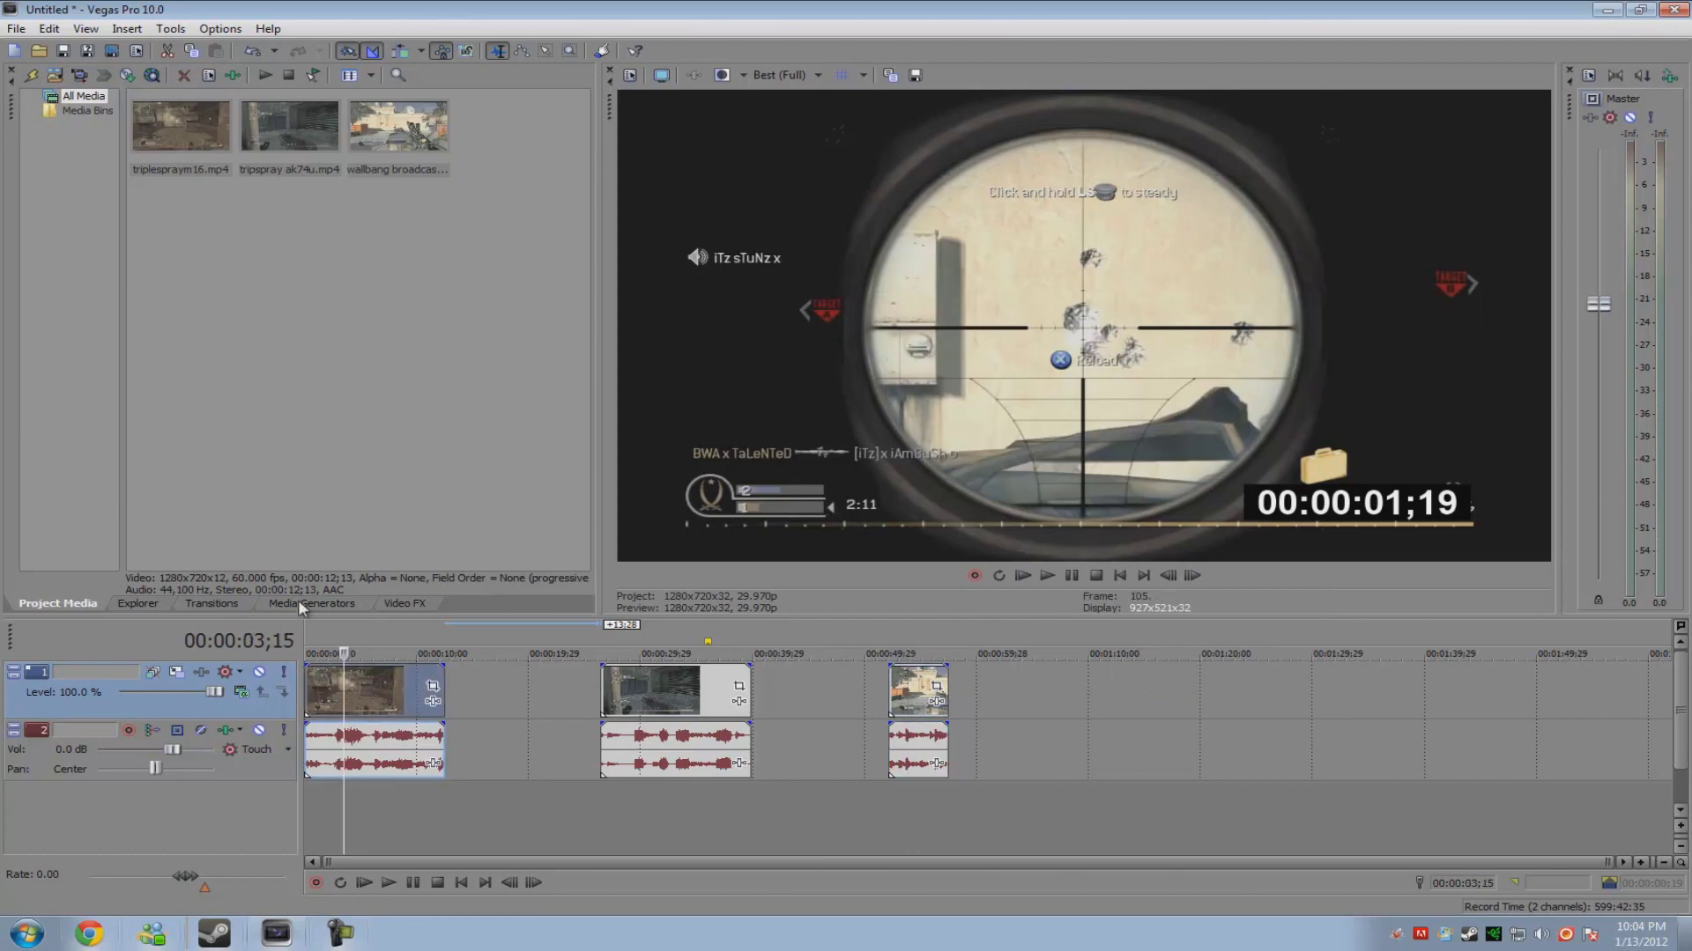
# Add regions named 'one' and 'two' over the first and second clips
pyautogui.doubleClick(437, 772)
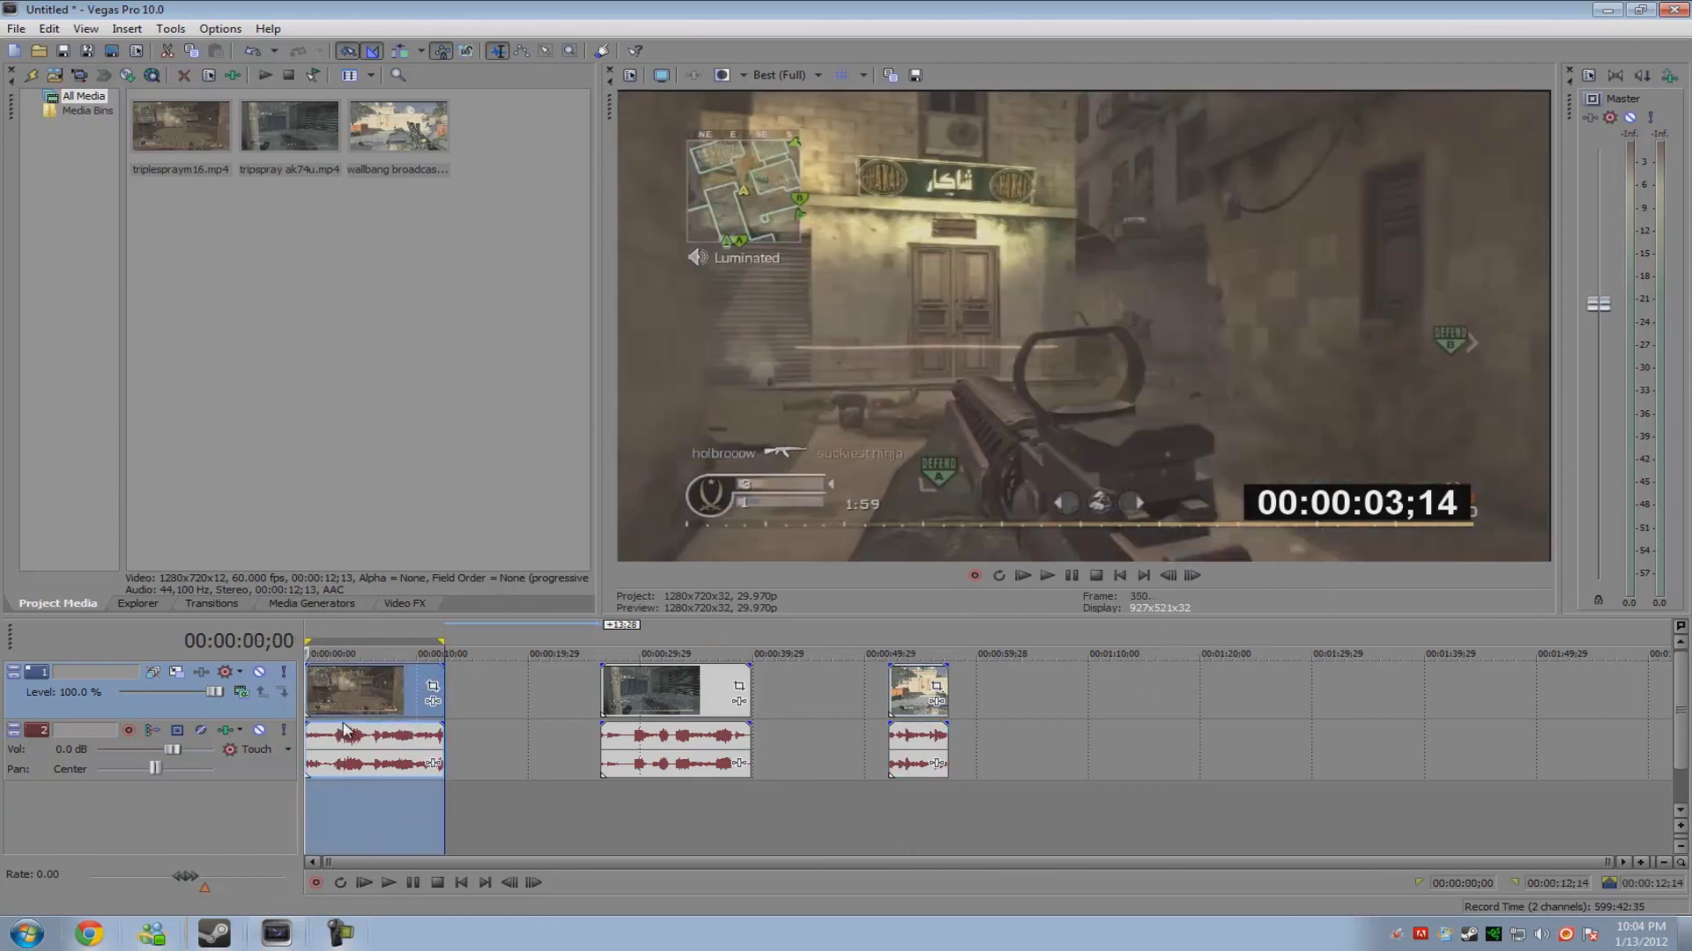
pyautogui.hotkey('shift', 'b')
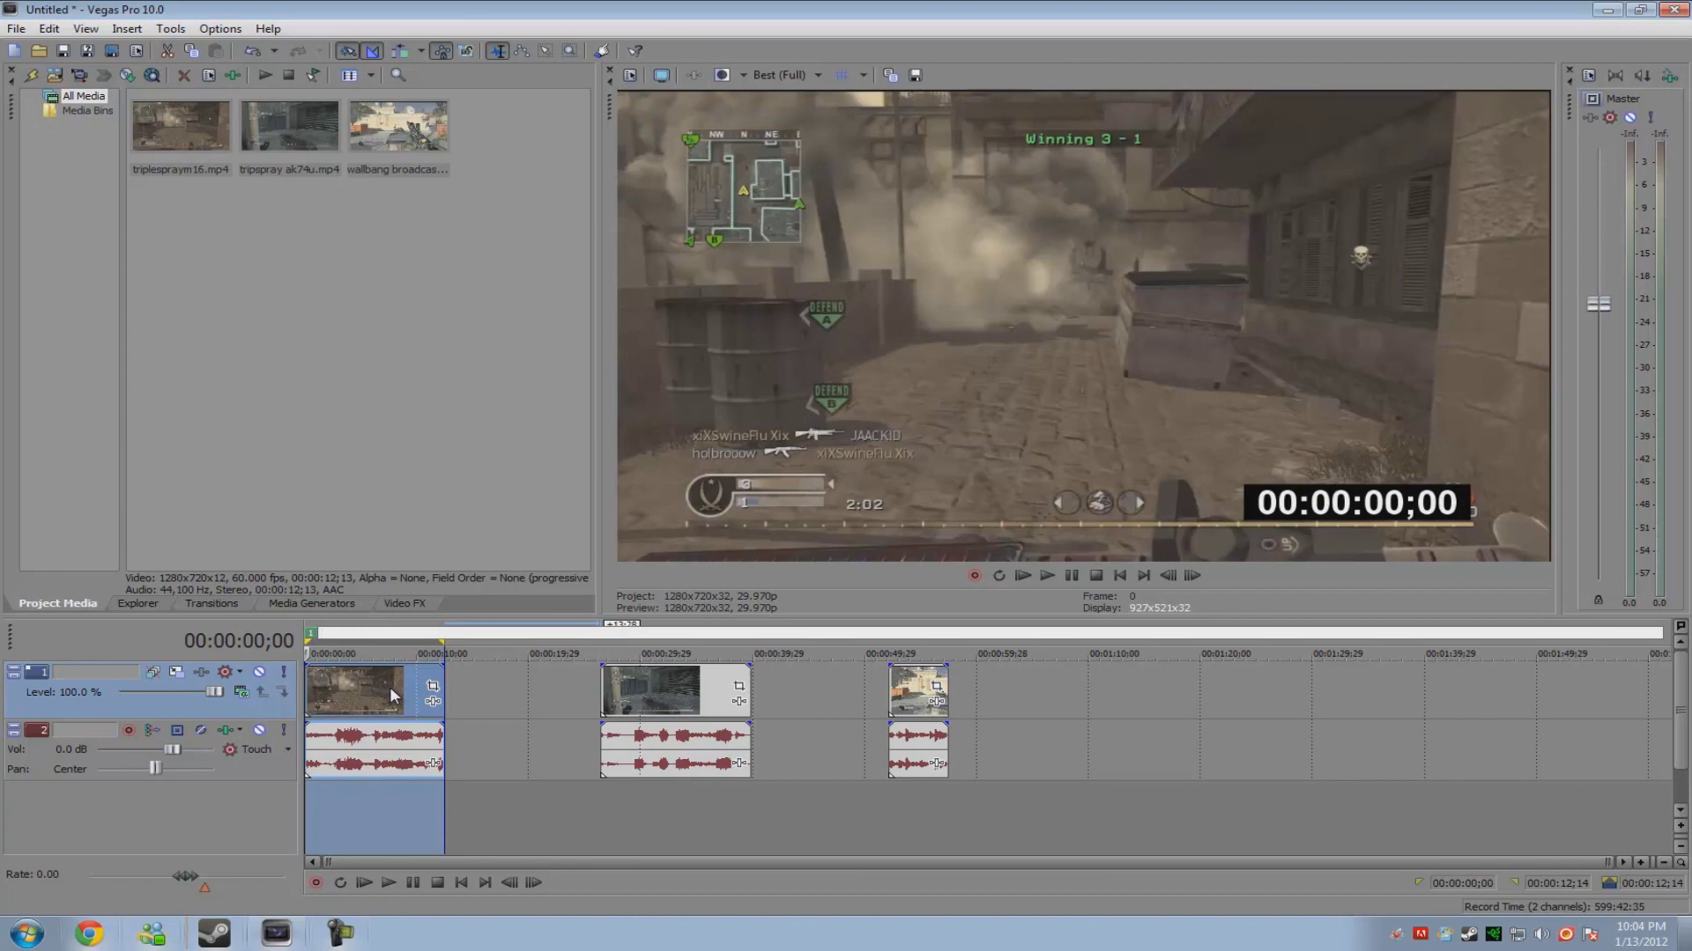
pyautogui.write('one')
pyautogui.press('Return')
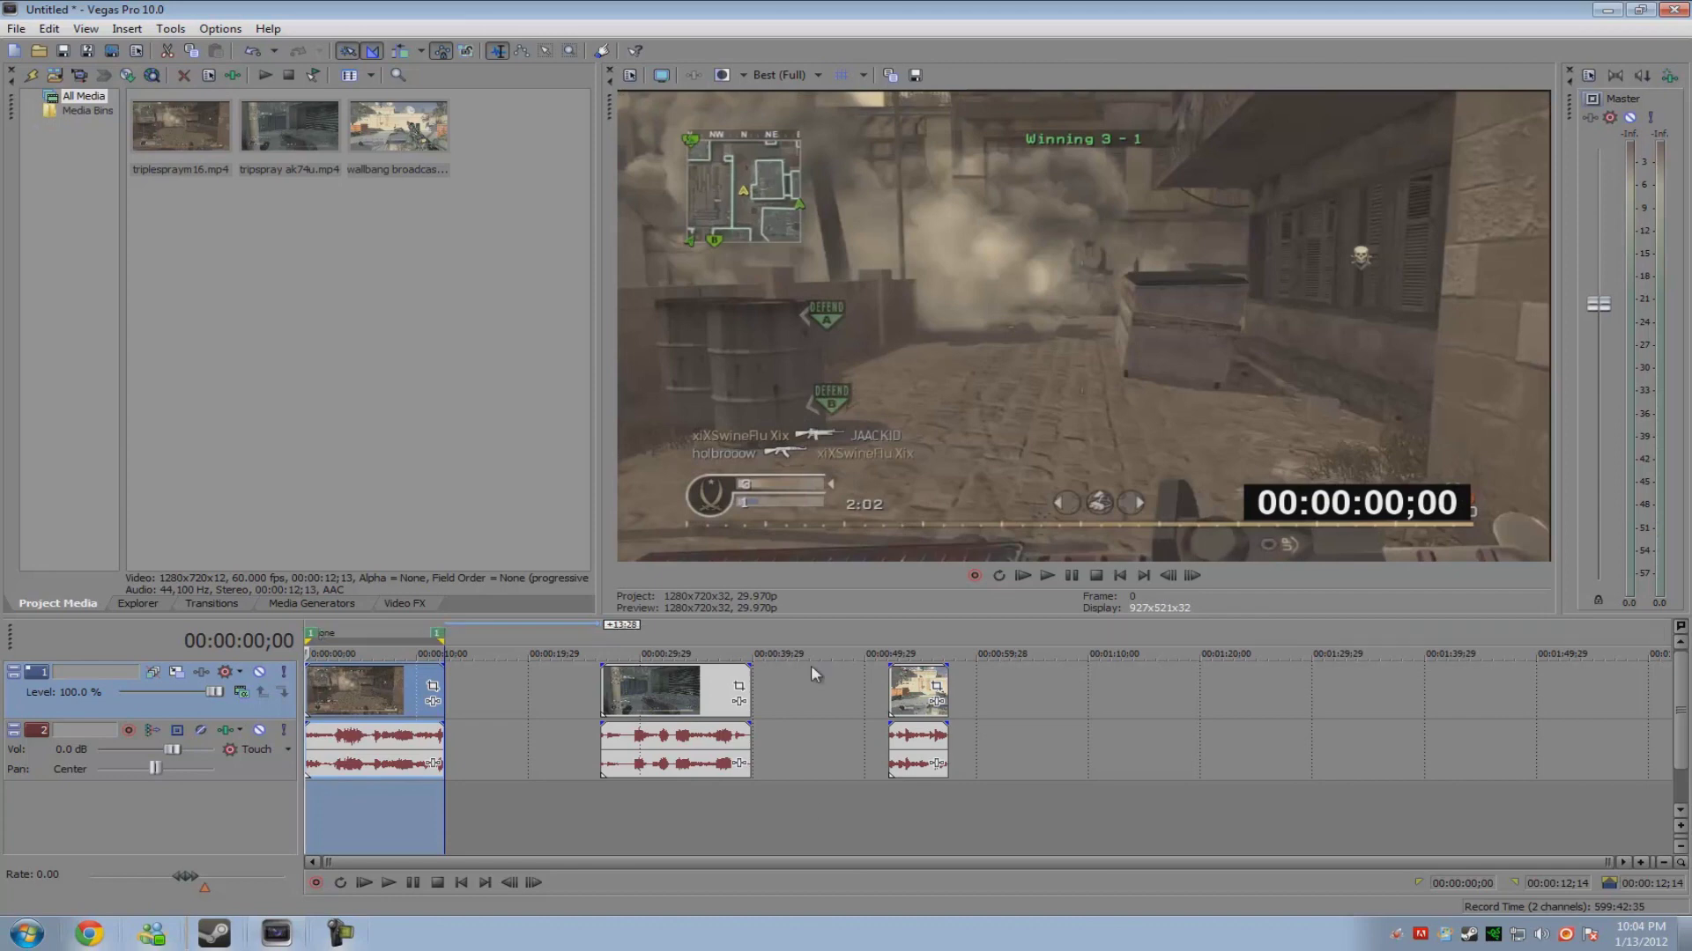
pyautogui.moveTo(750, 784); pyautogui.dragTo(602, 781)
pyautogui.press('r')
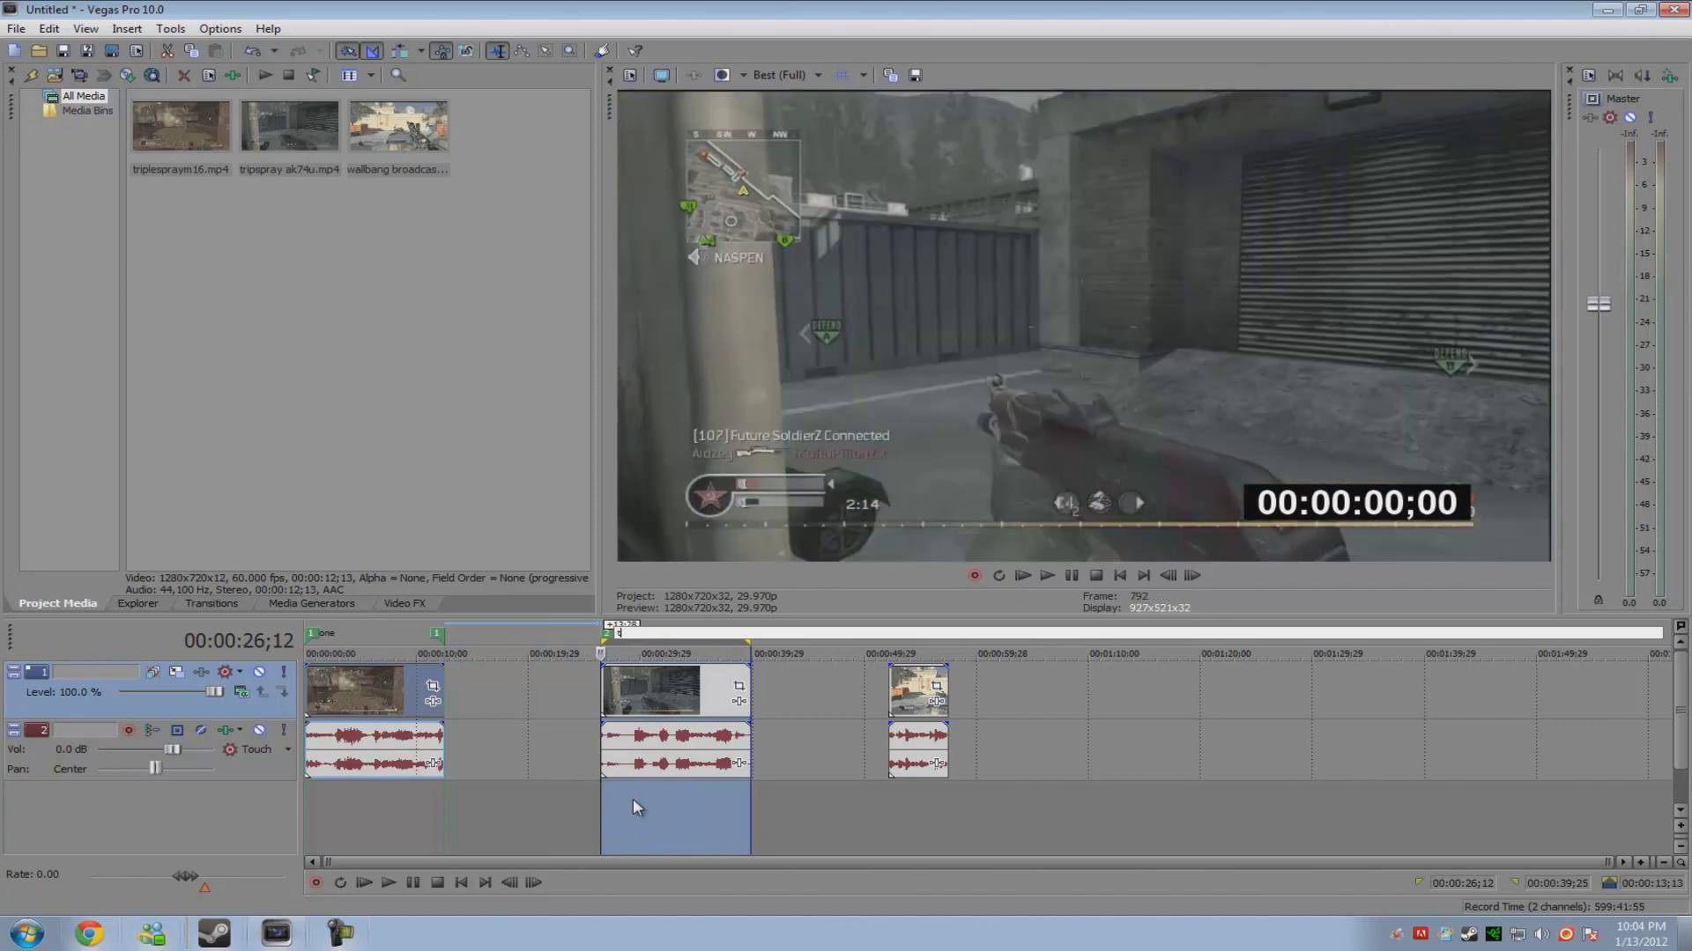
pyautogui.write('two')
pyautogui.press('Return')
# Add a region named 'three' over the third clip and clear the time selection
pyautogui.moveTo(944, 796); pyautogui.dragTo(889, 782)
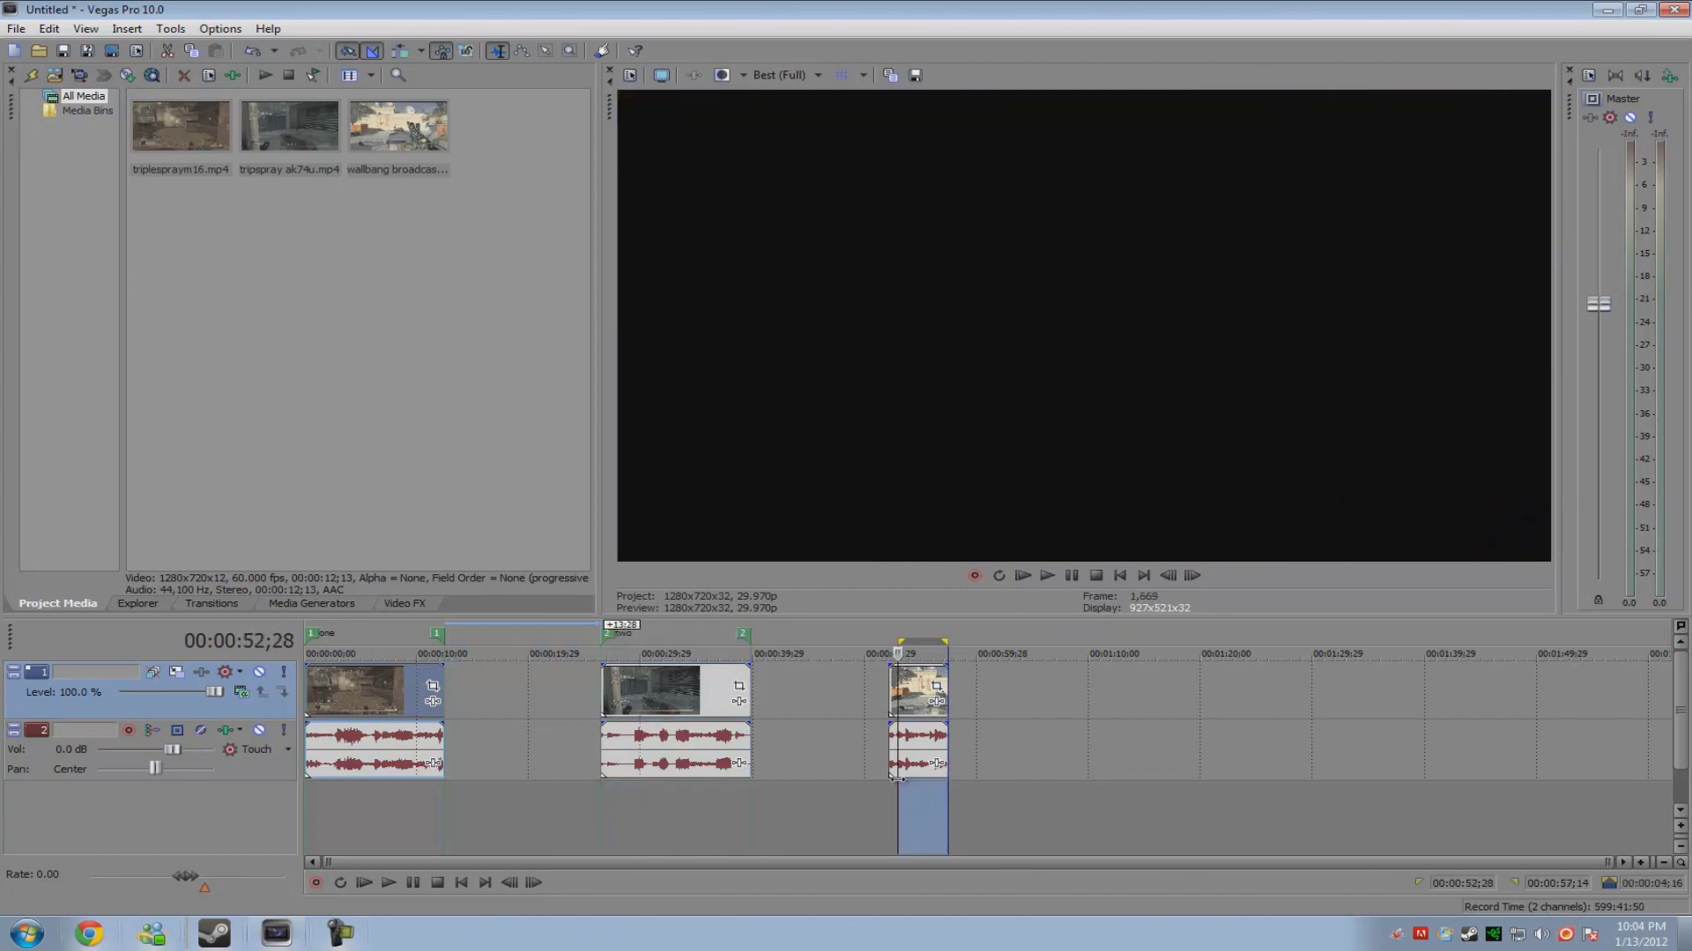
pyautogui.press('r')
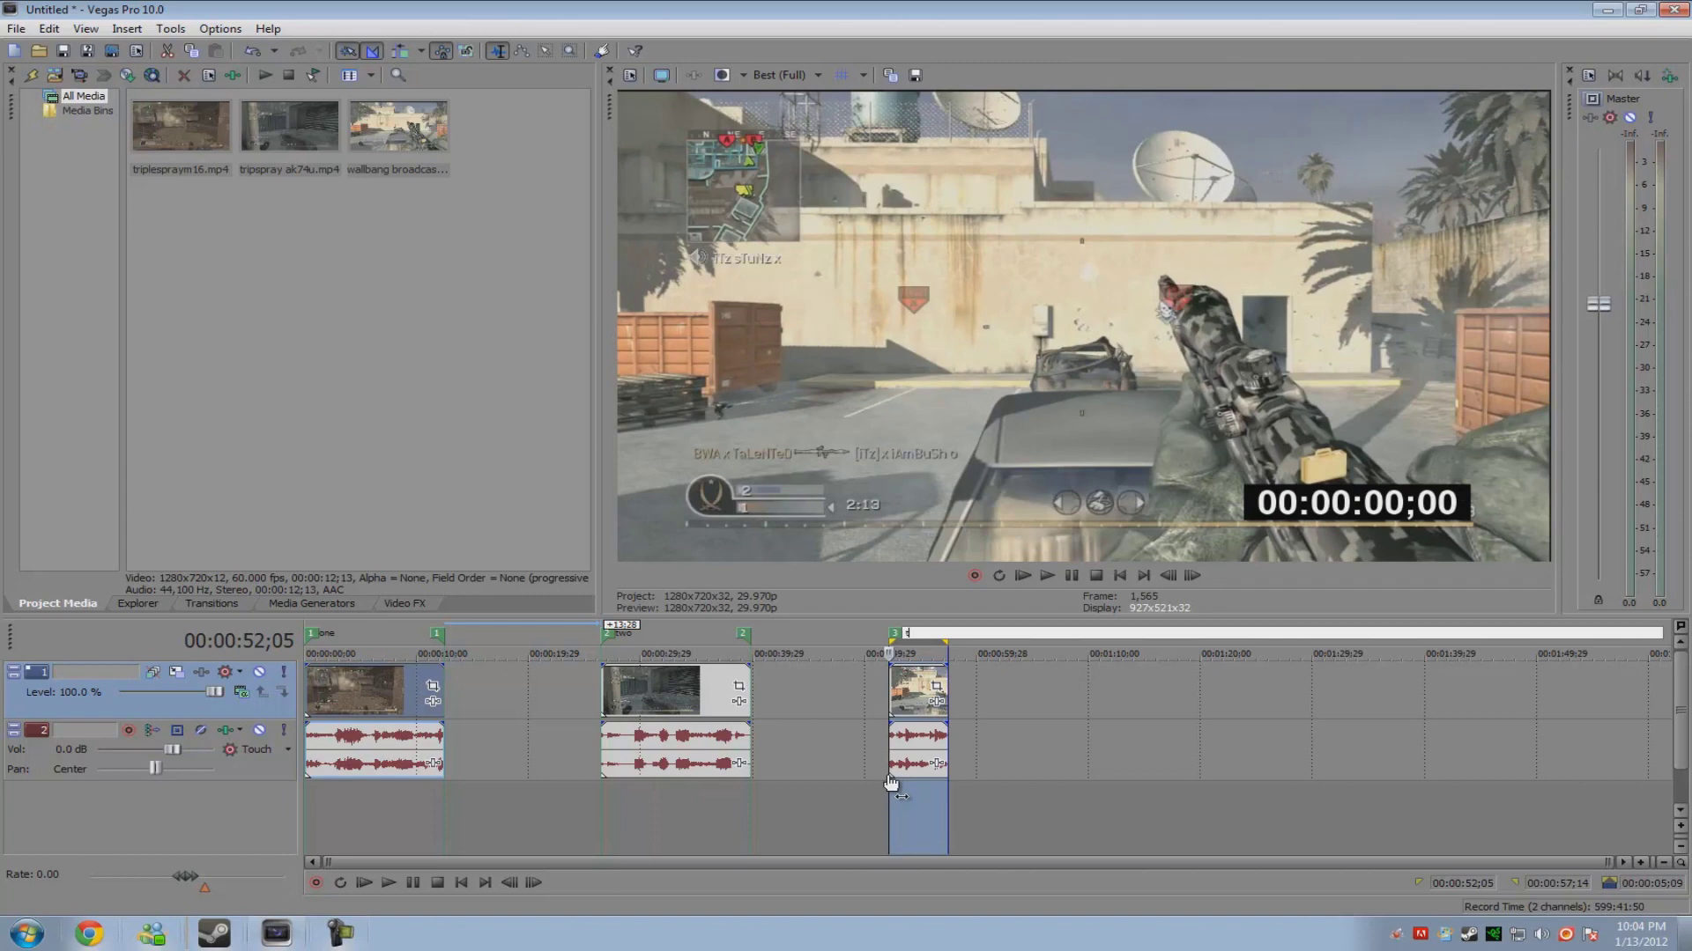
pyautogui.write('thre')
pyautogui.press('Return')
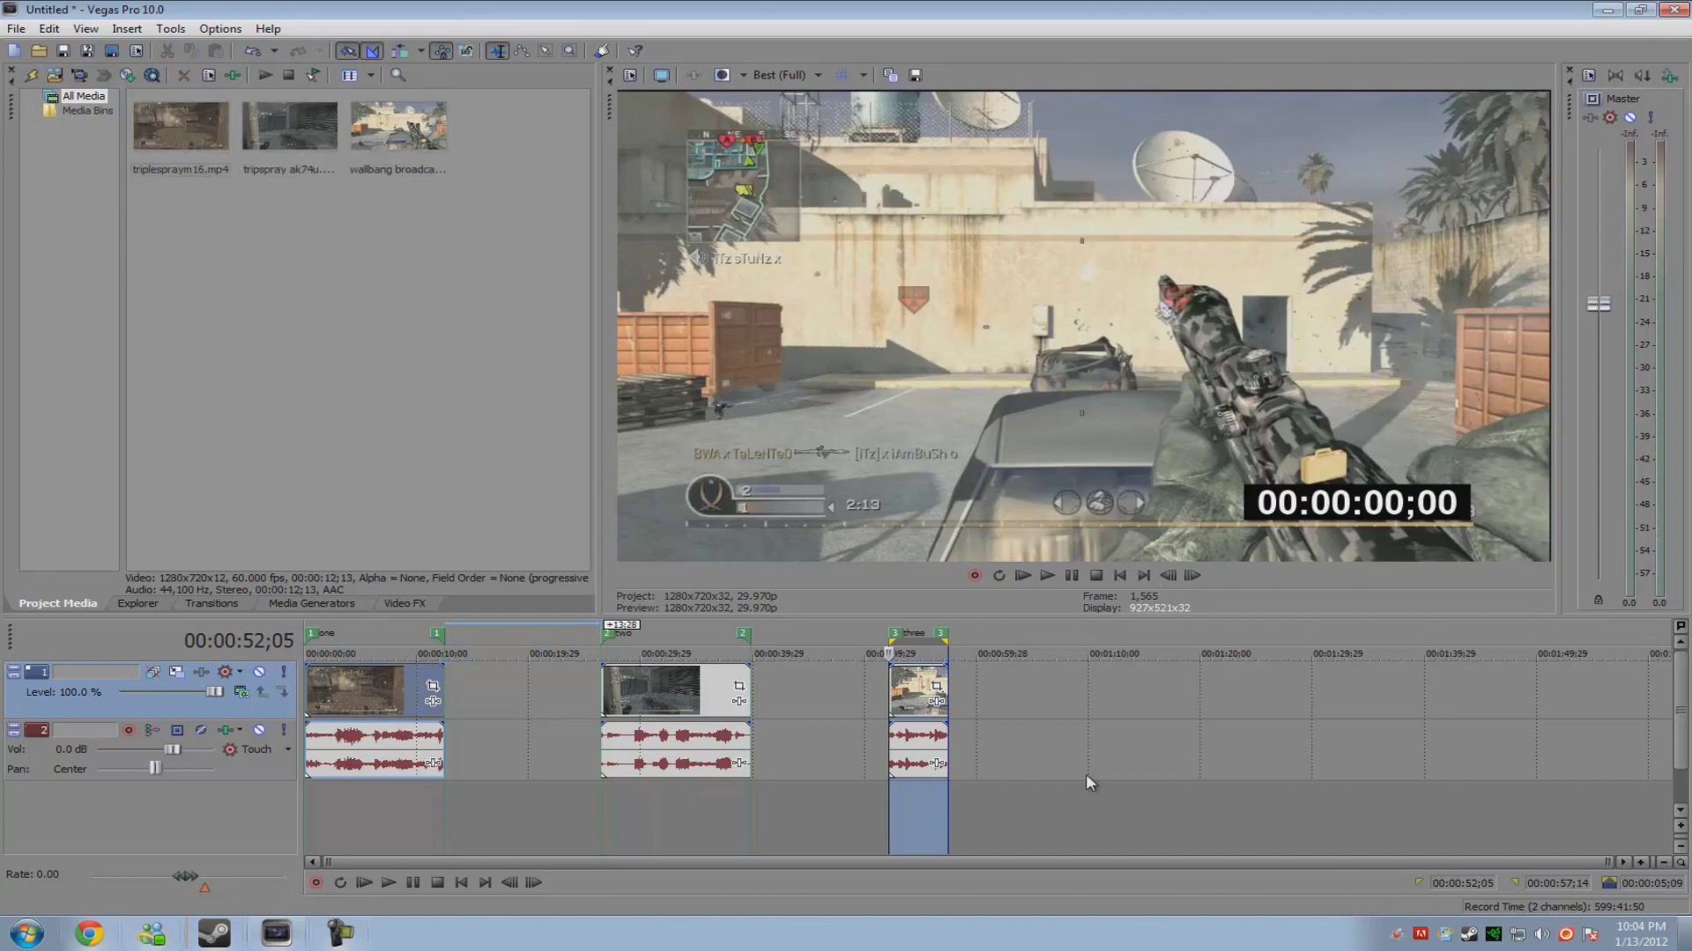
pyautogui.click(1219, 748)
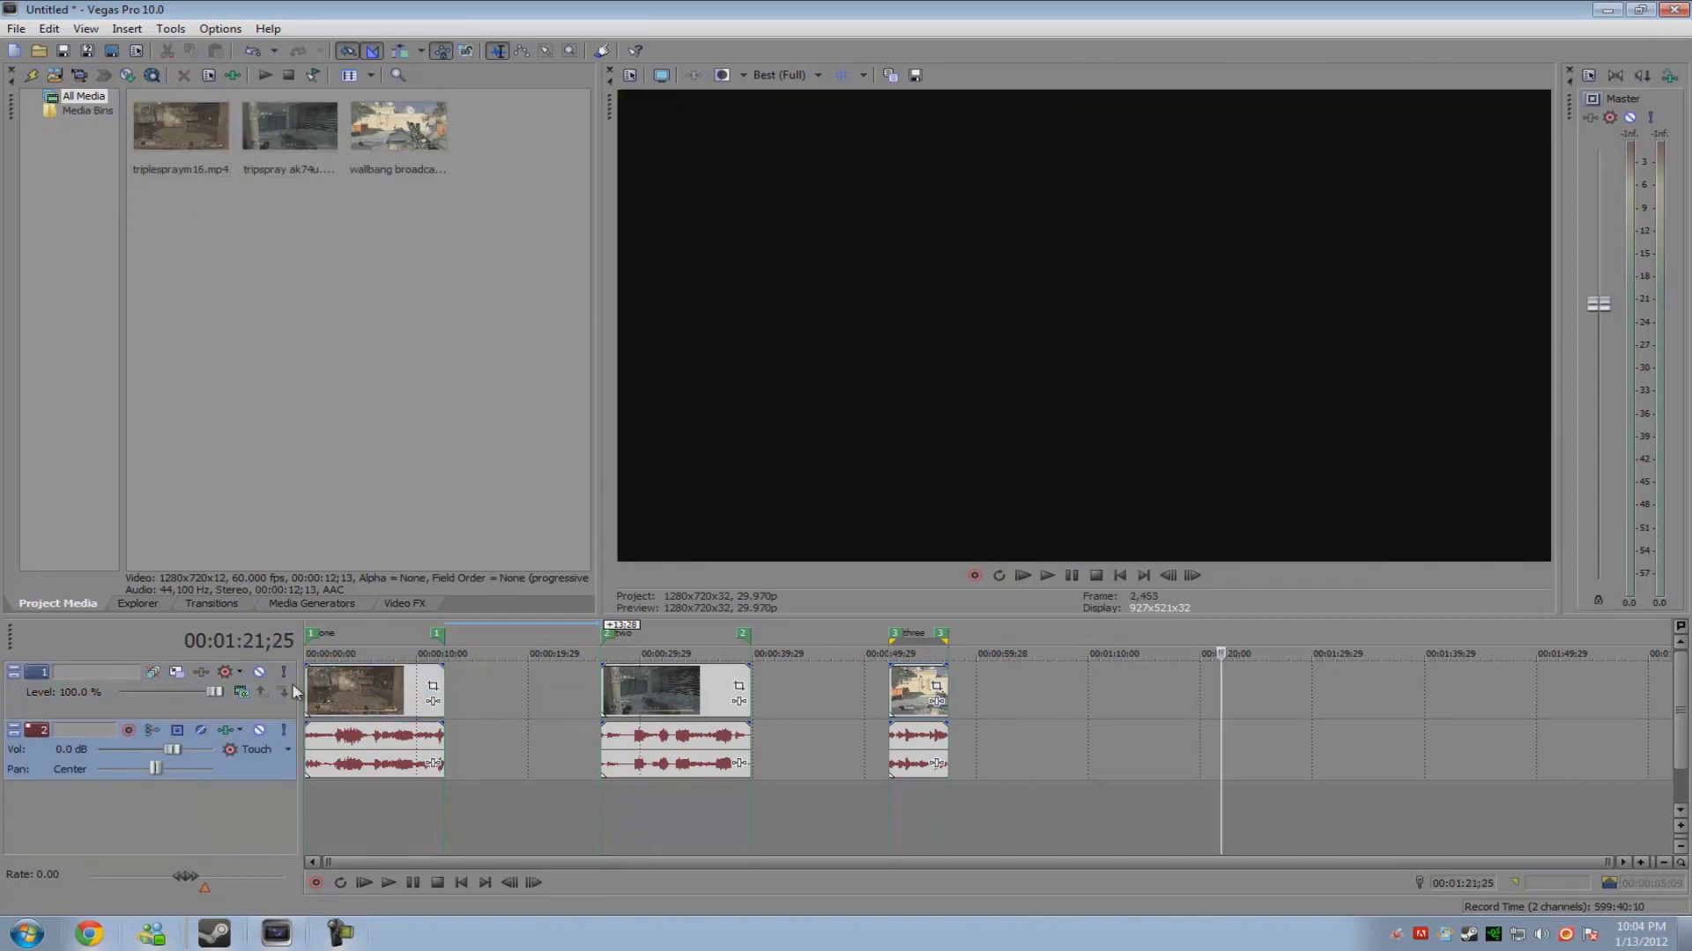
pyautogui.click(351, 692)
# Launch the Batch Render script from Tools > Scripting
pyautogui.click(669, 689)
pyautogui.click(907, 691)
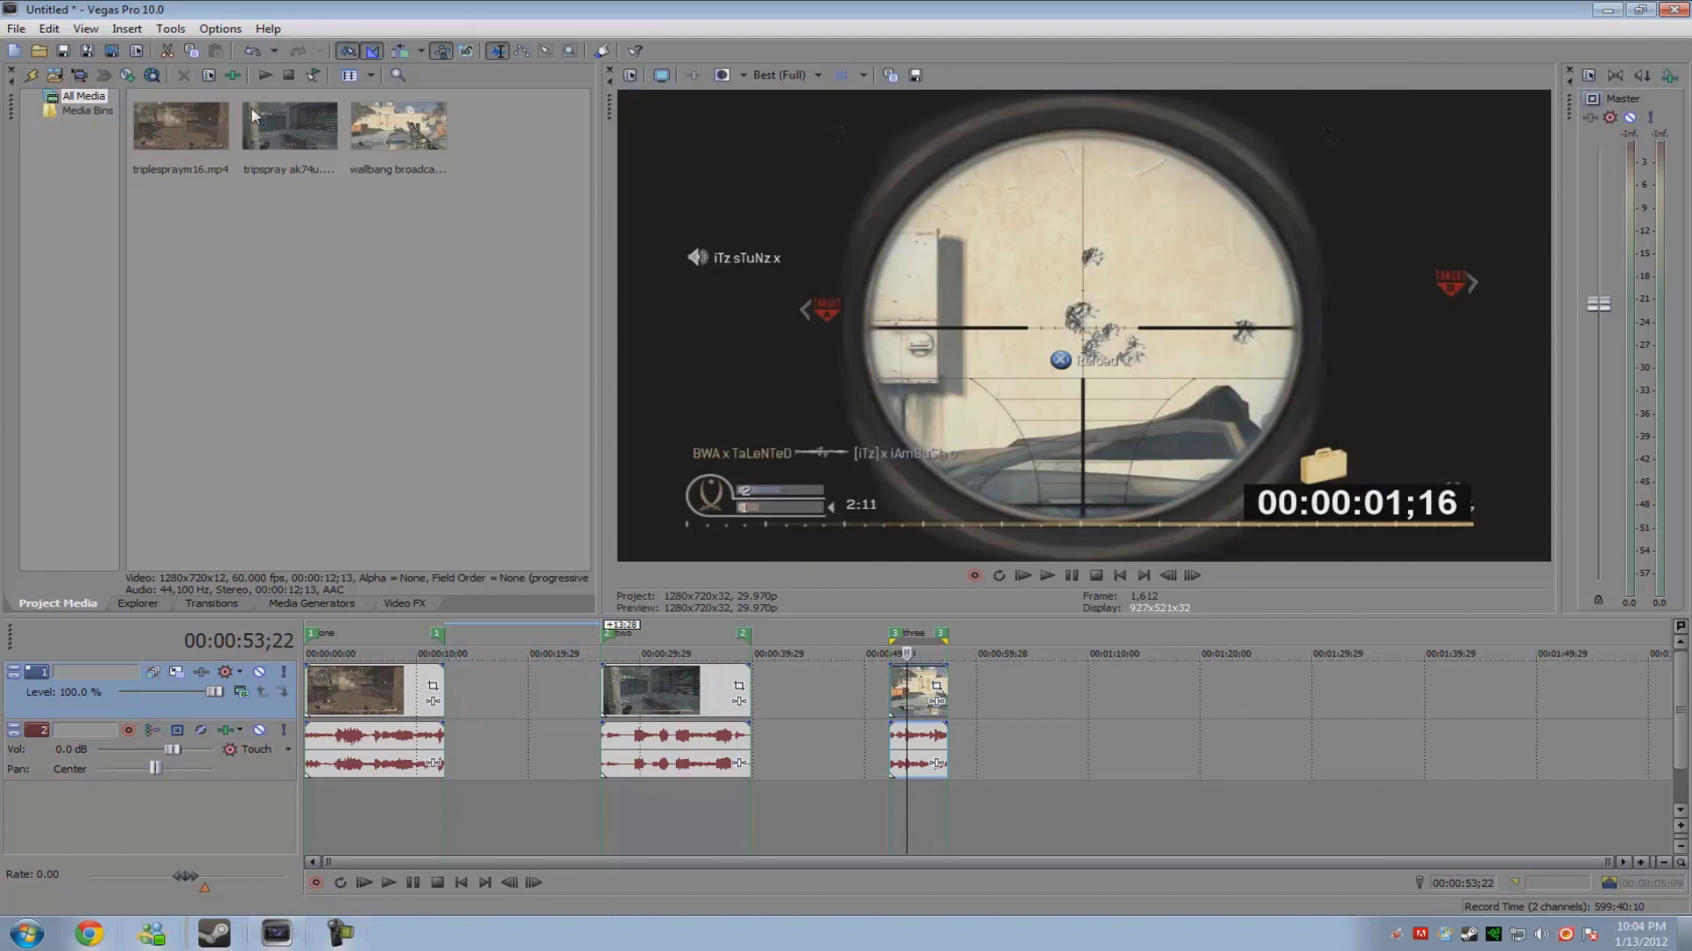
pyautogui.click(165, 28)
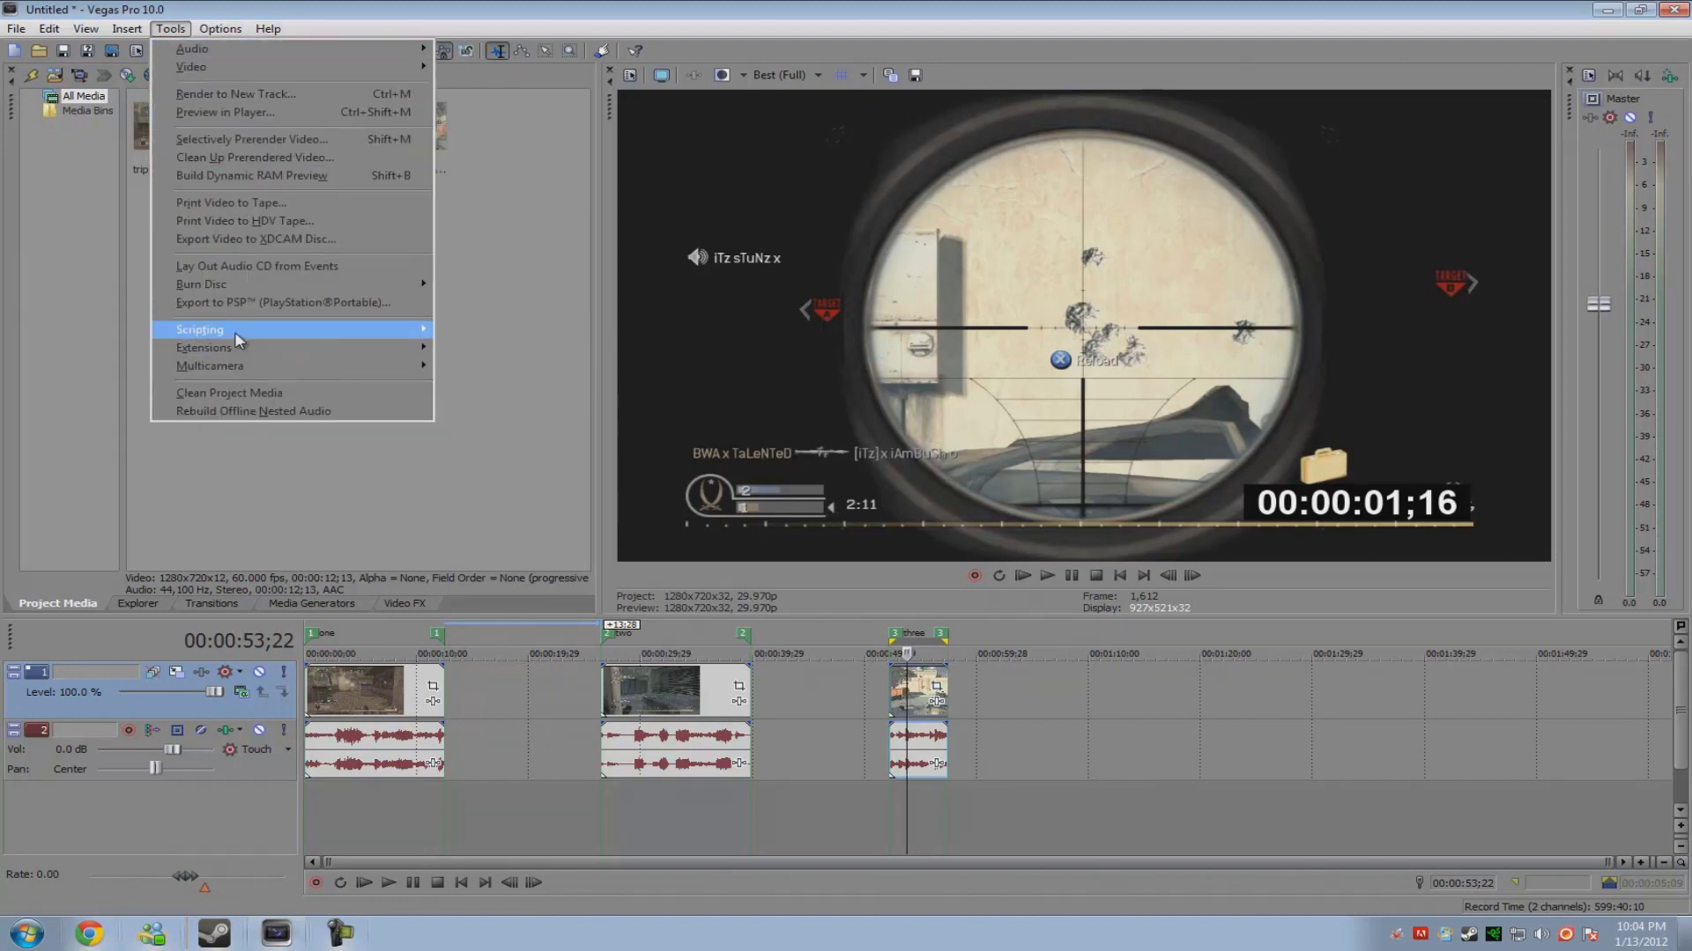
pyautogui.moveTo(201, 329)
pyautogui.click(564, 393)
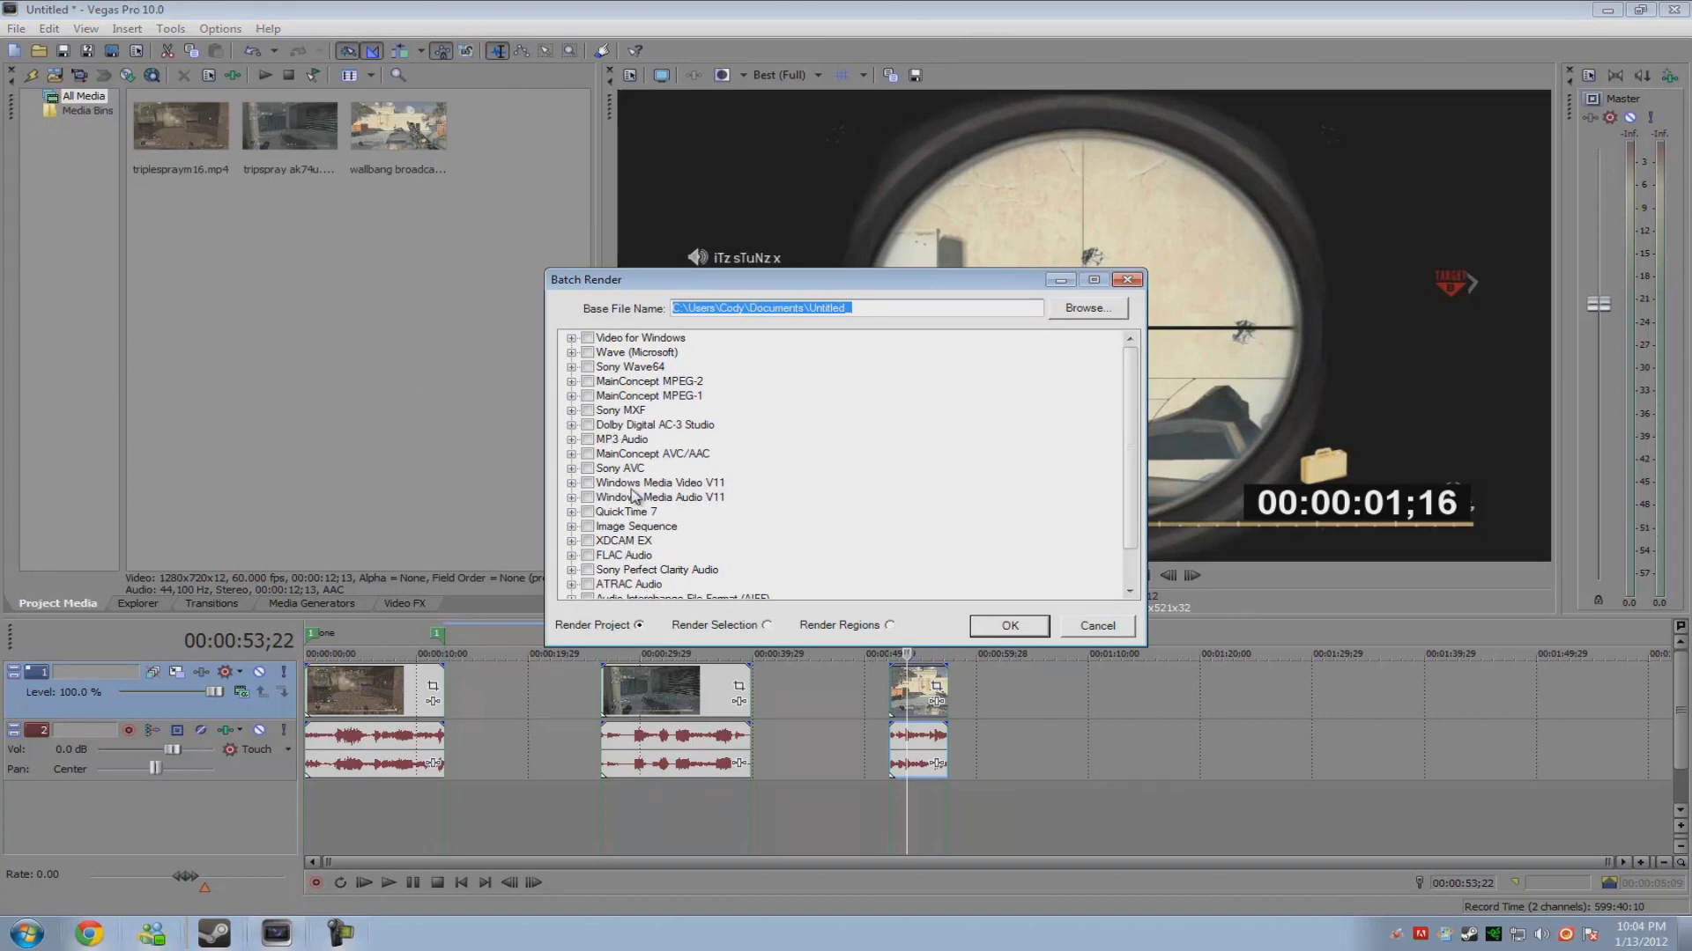
# Render regions as Windows Media Video V11 with base file name ending in 'test'
pyautogui.click(588, 483)
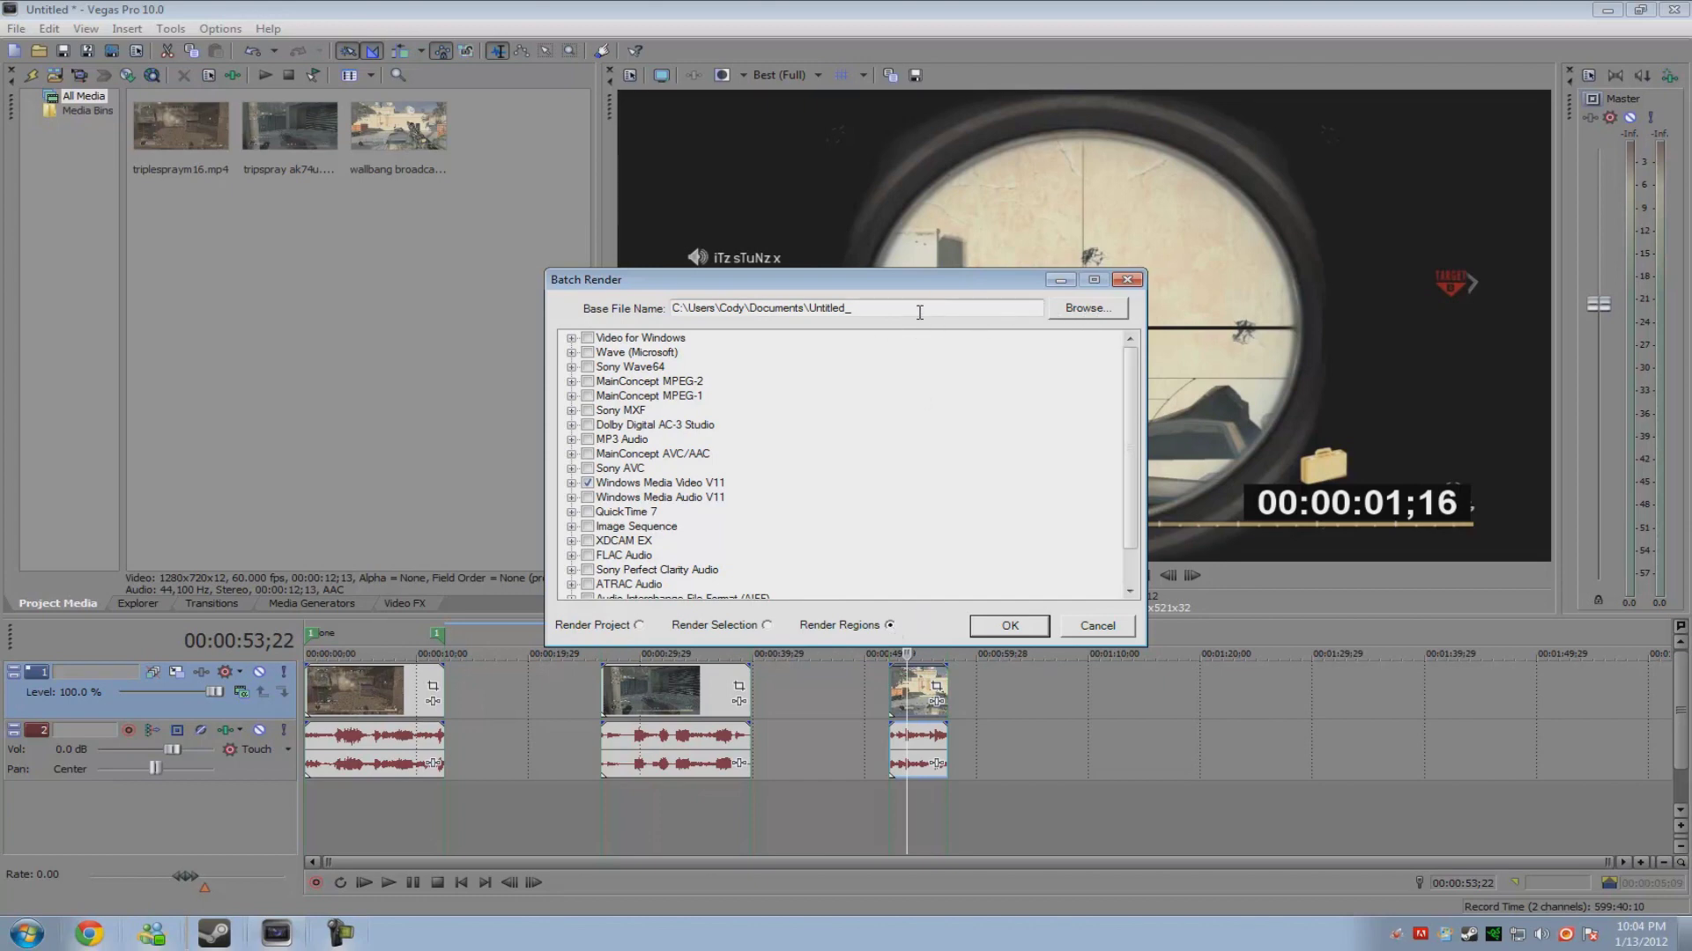
pyautogui.press('BackSpace')
pyautogui.press('BackSpace')
pyautogui.write('t')
pyautogui.click(1009, 627)
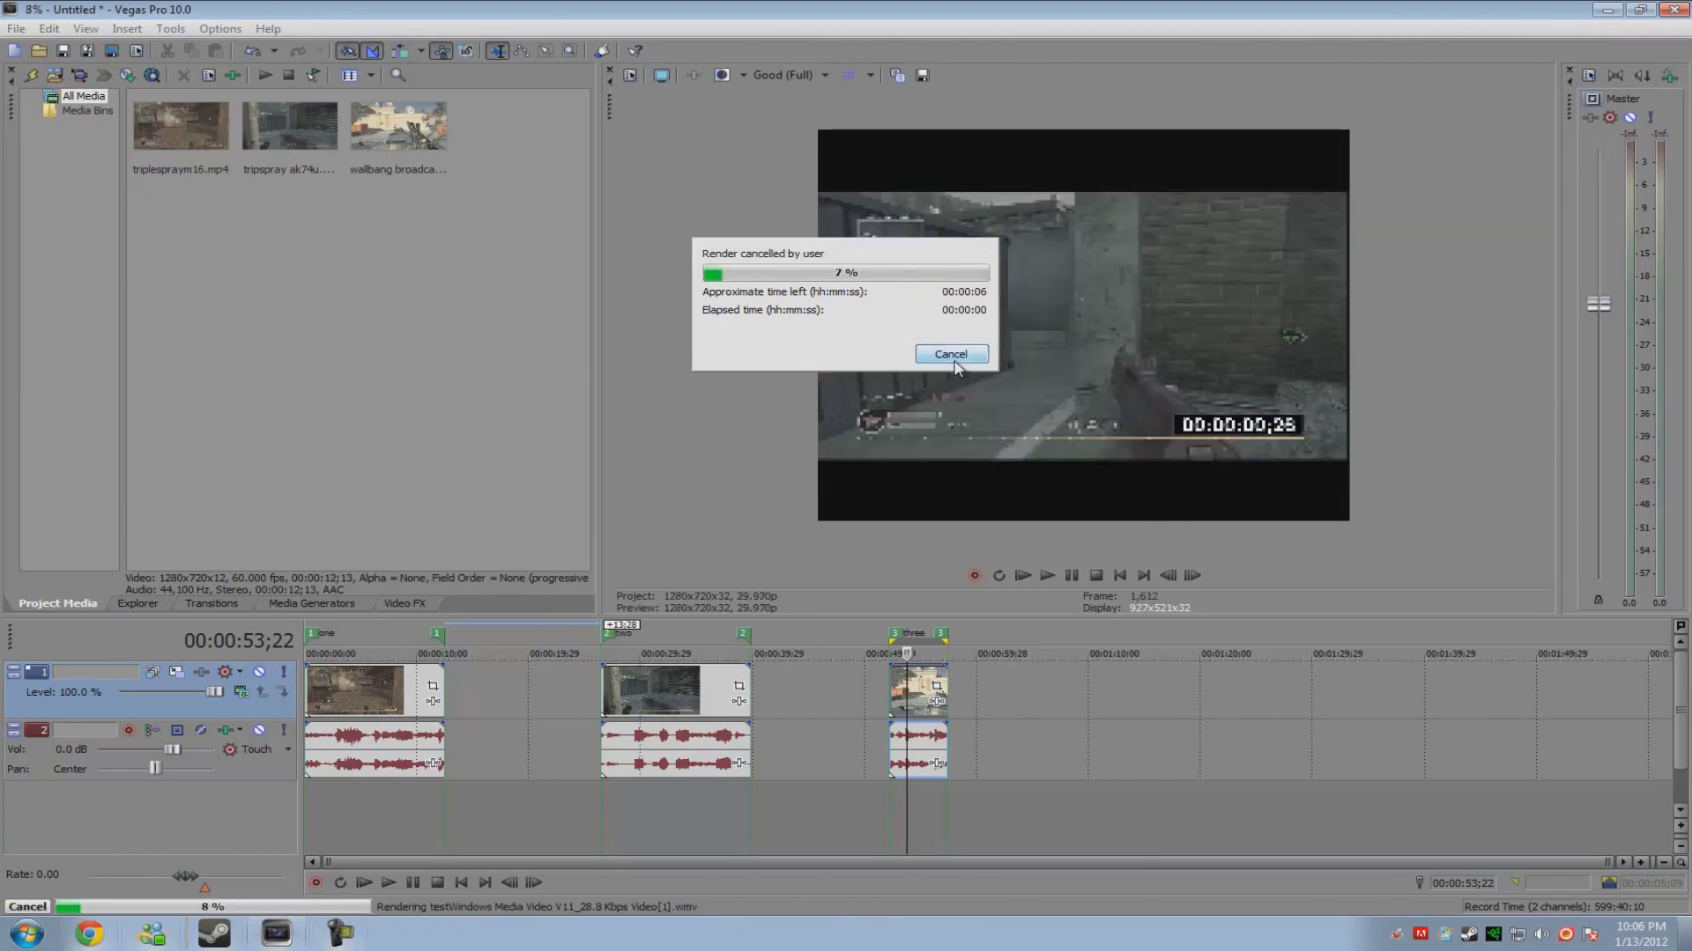
# Cancel the running batch render partway through
pyautogui.click(952, 357)
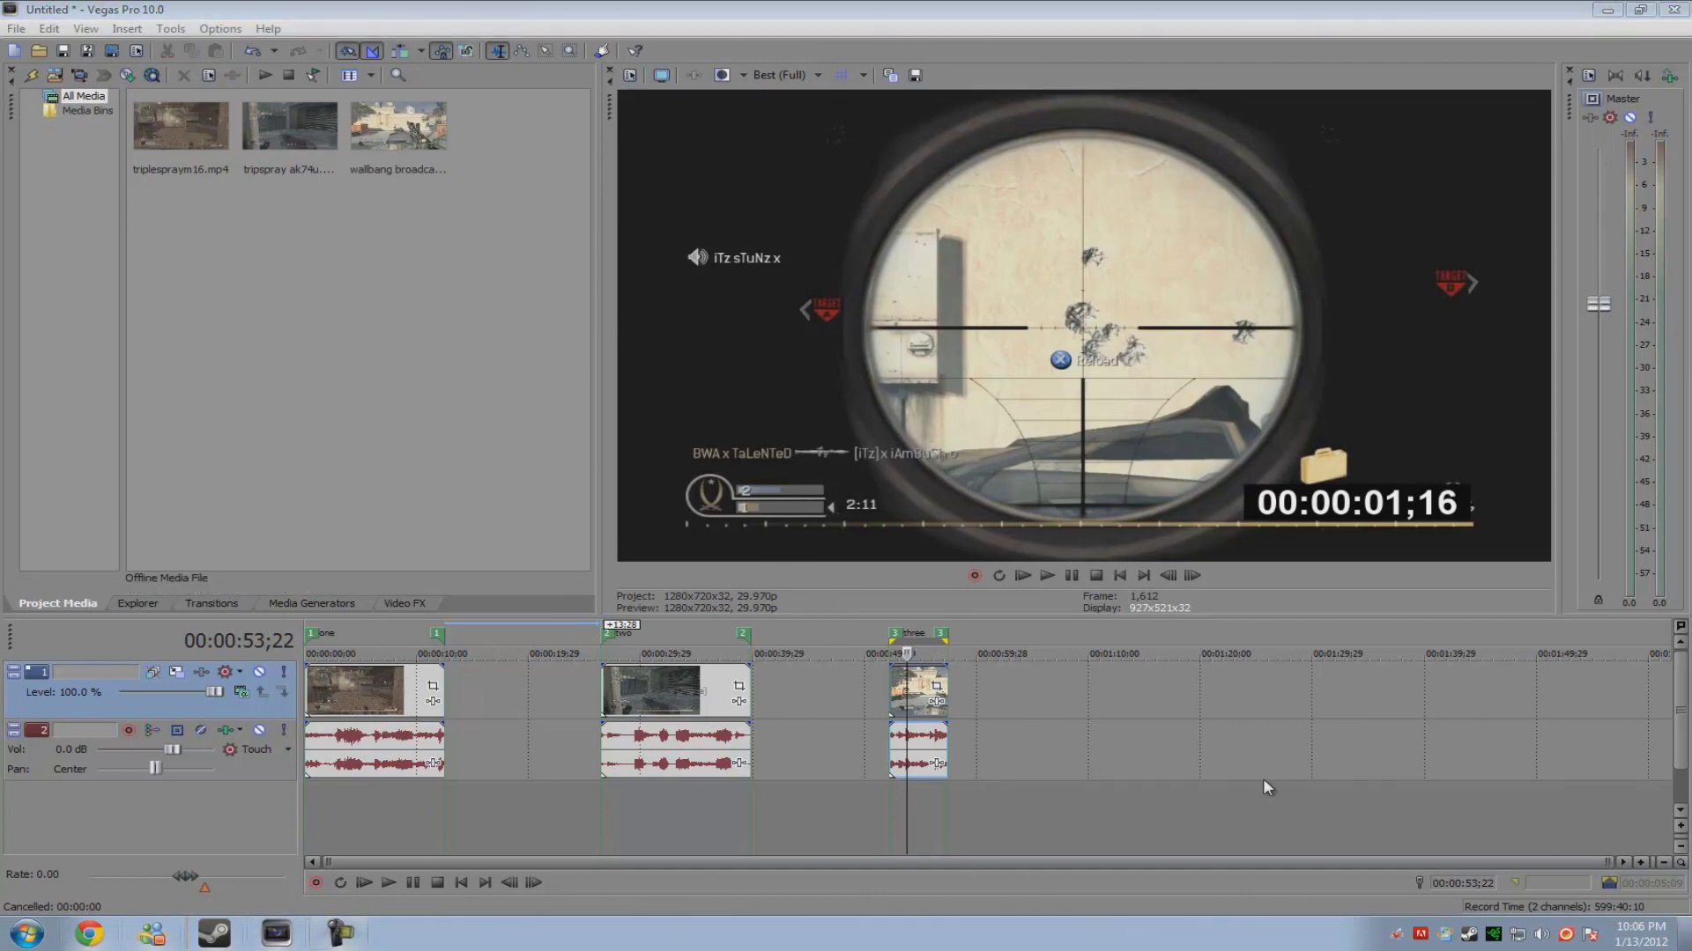
pyautogui.click(1032, 795)
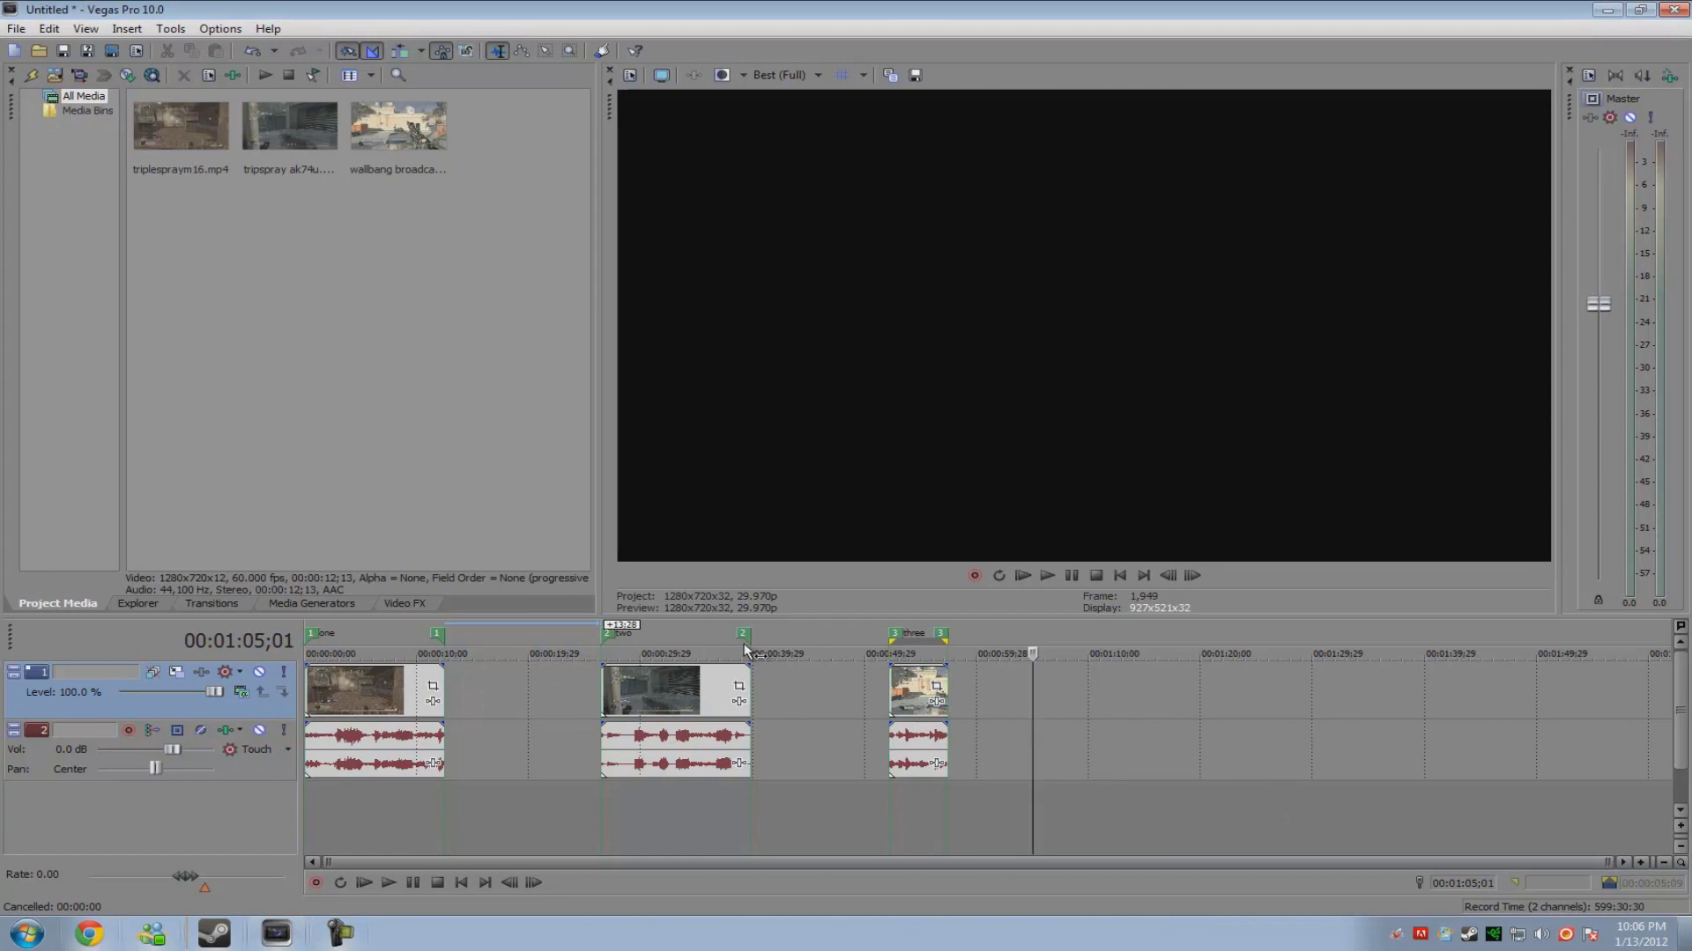
pyautogui.rightClick(747, 636)
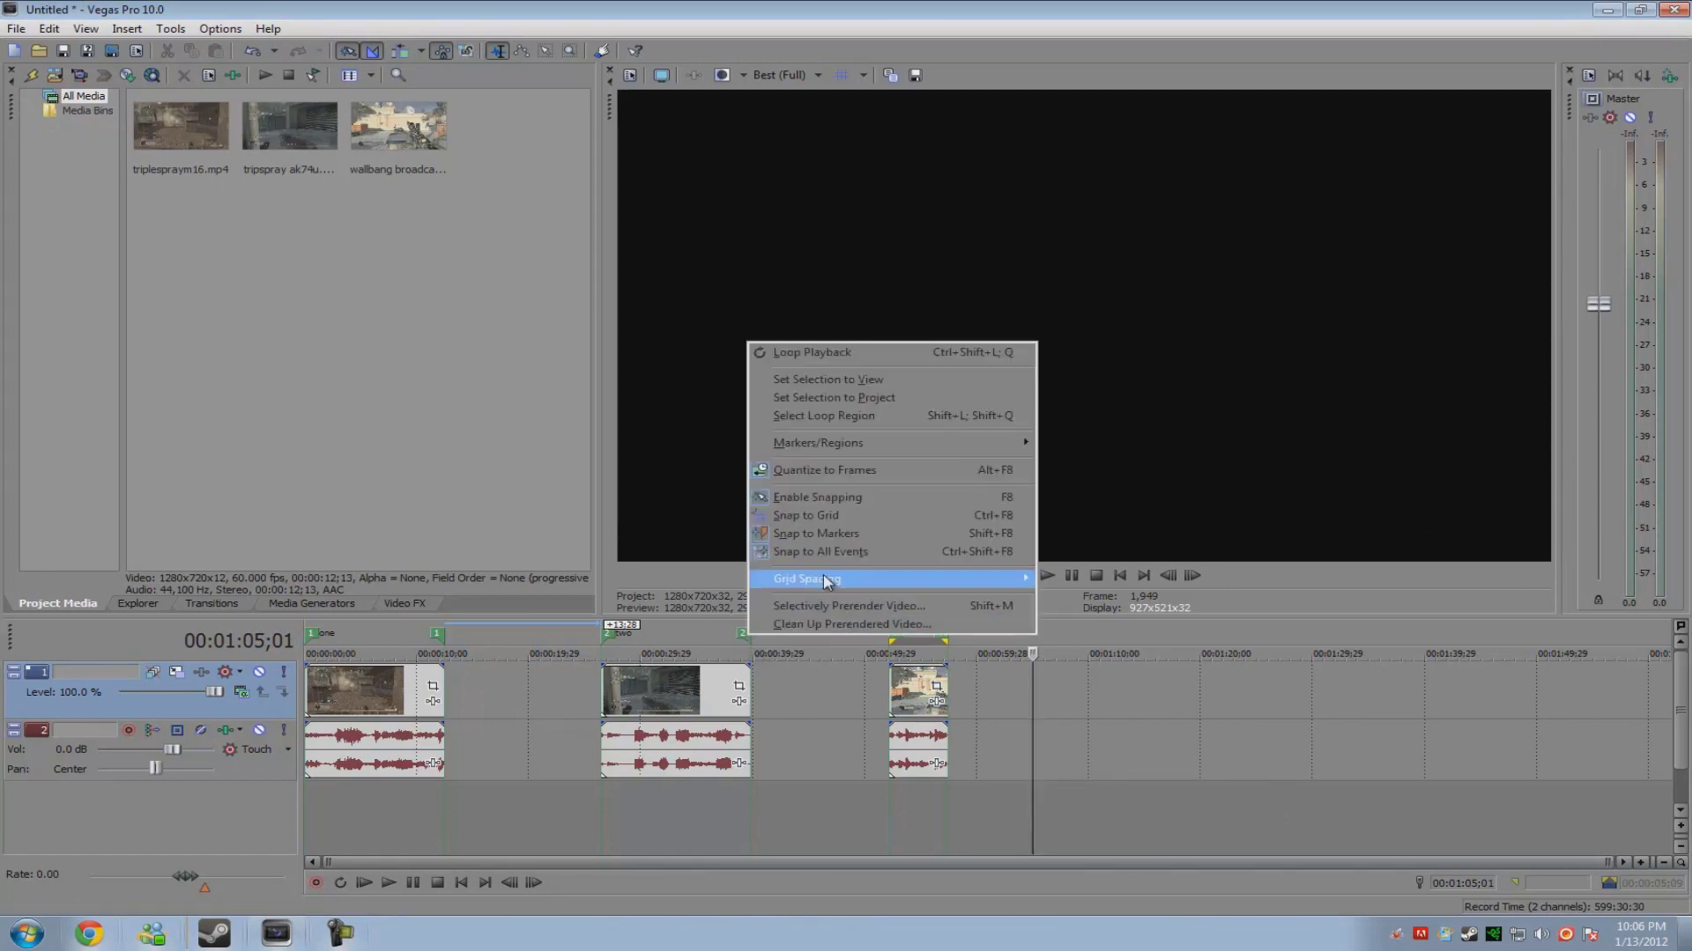
pyautogui.click(604, 634)
pyautogui.rightClick(604, 640)
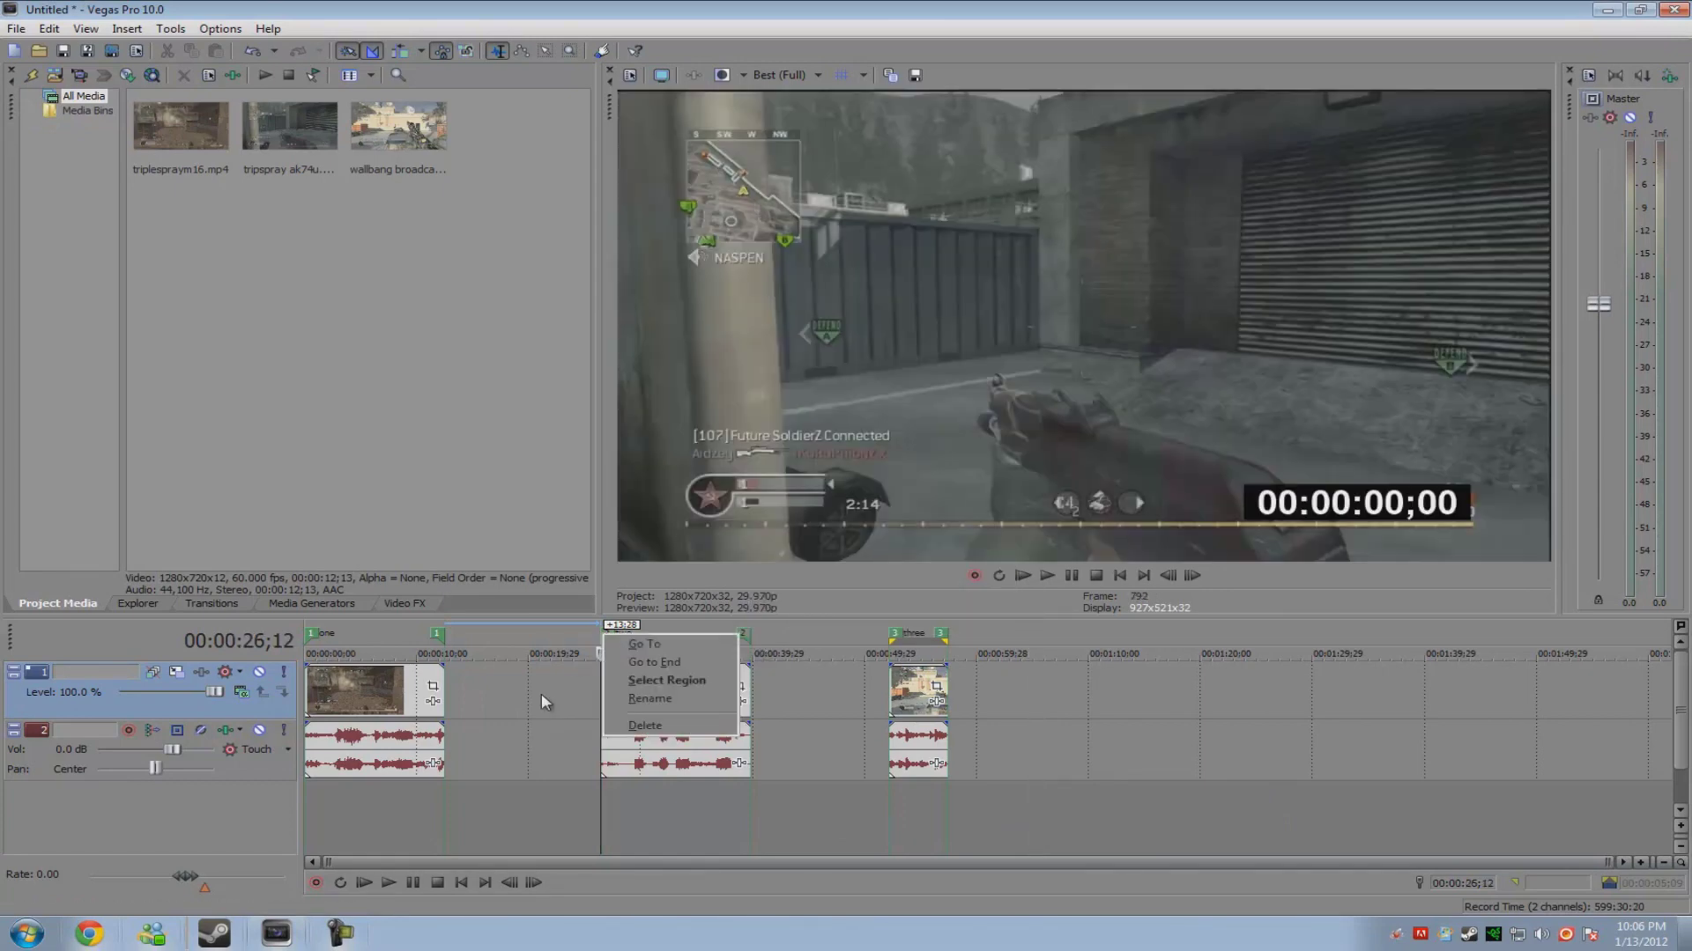
pyautogui.click(532, 736)
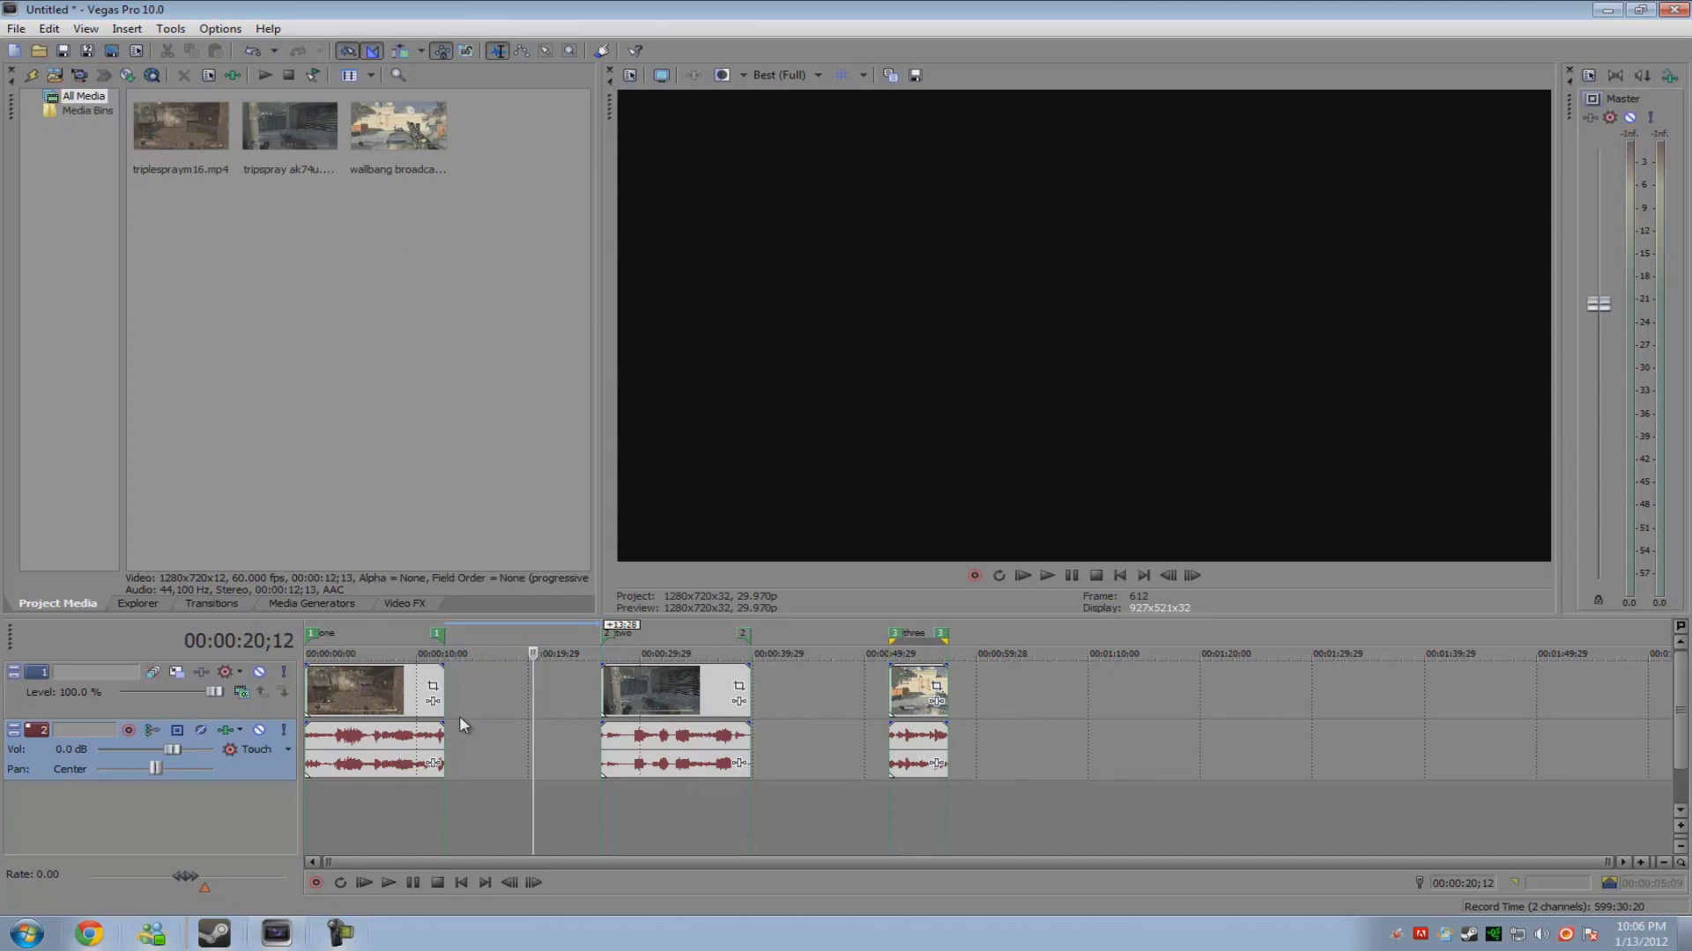
pyautogui.moveTo(440, 791); pyautogui.dragTo(141, 786)
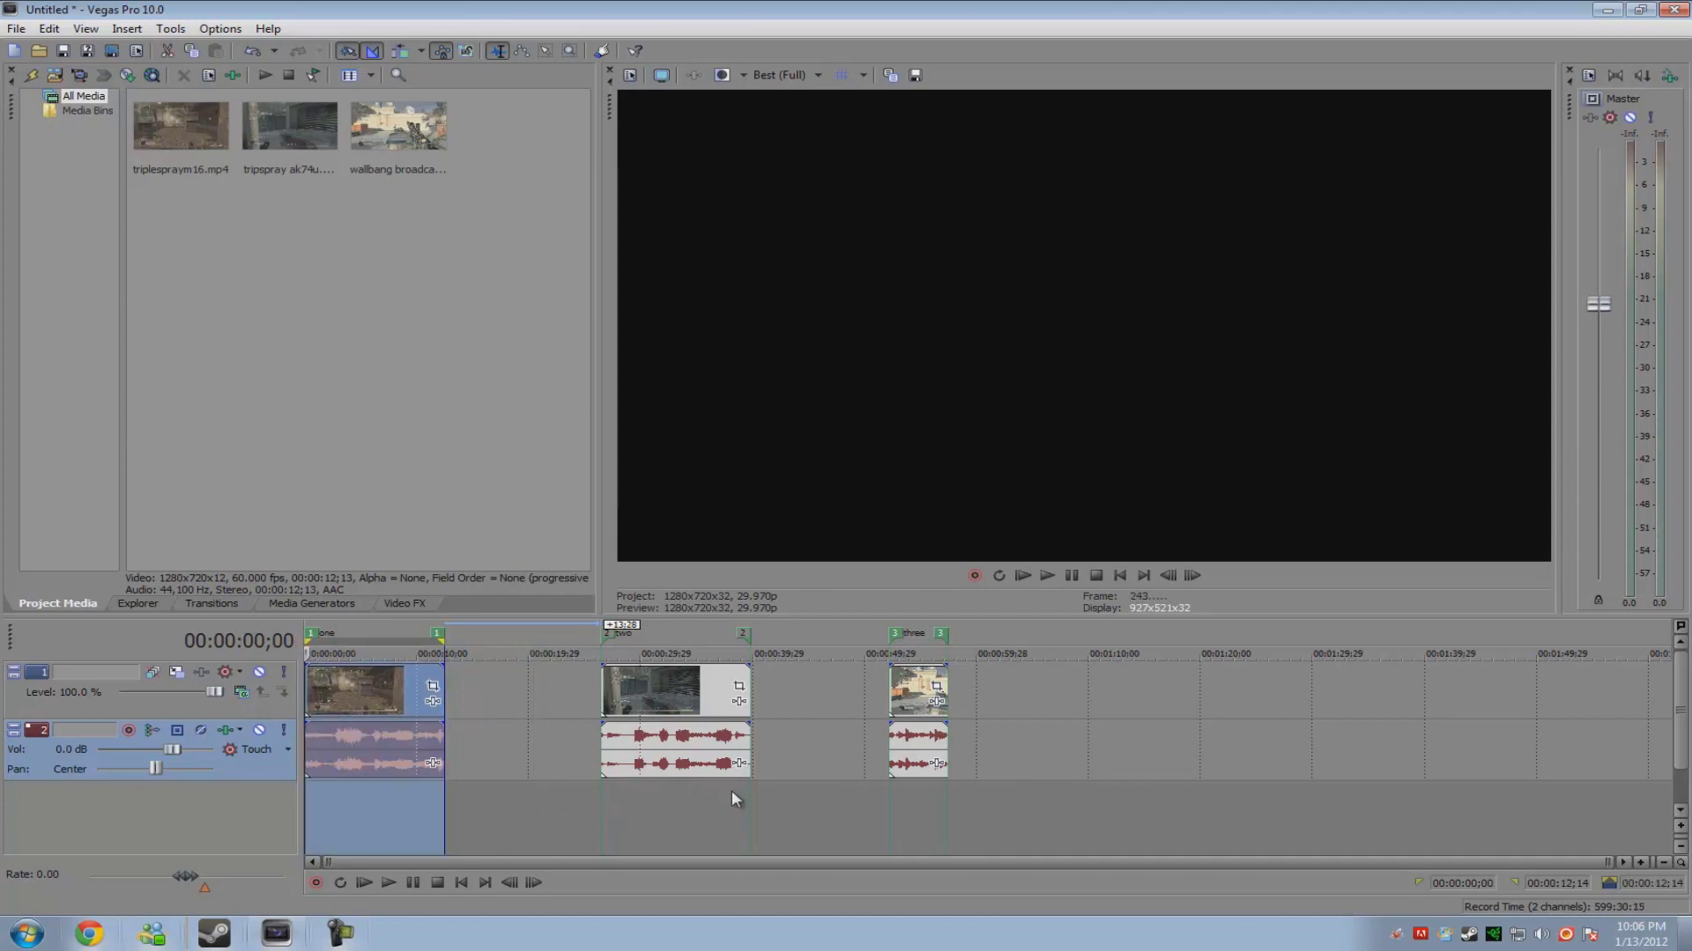
pyautogui.moveTo(745, 789); pyautogui.dragTo(424, 790)
pyautogui.click(973, 797)
pyautogui.moveTo(941, 793); pyautogui.dragTo(862, 788)
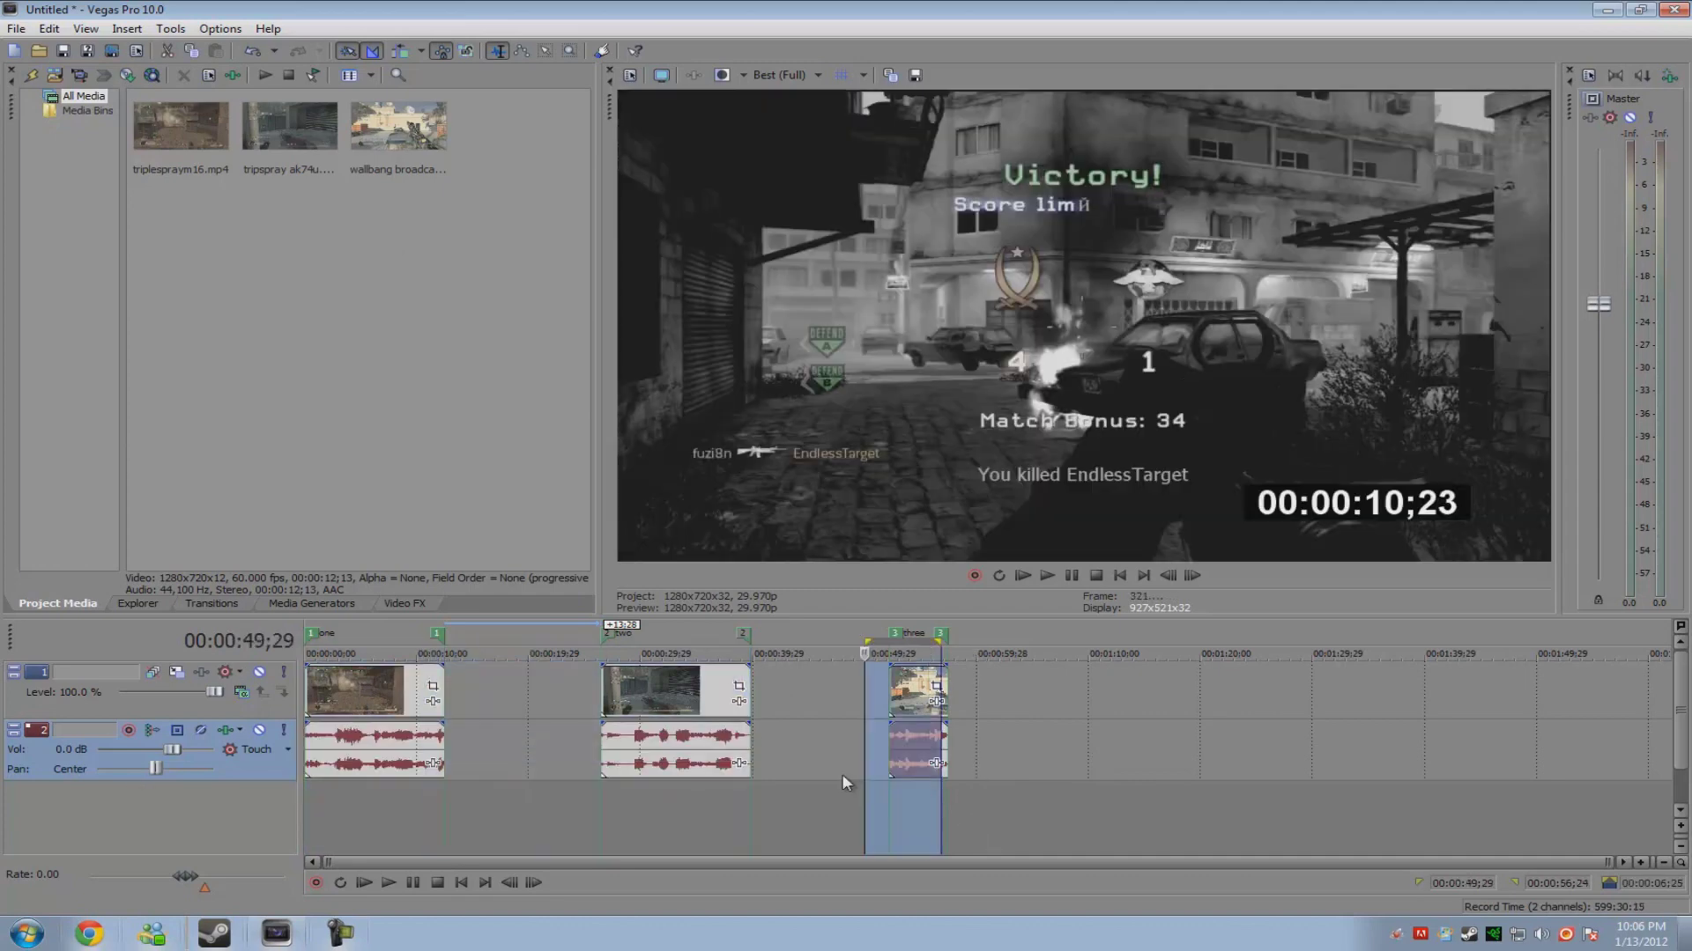
pyautogui.click(170, 28)
pyautogui.moveTo(199, 330)
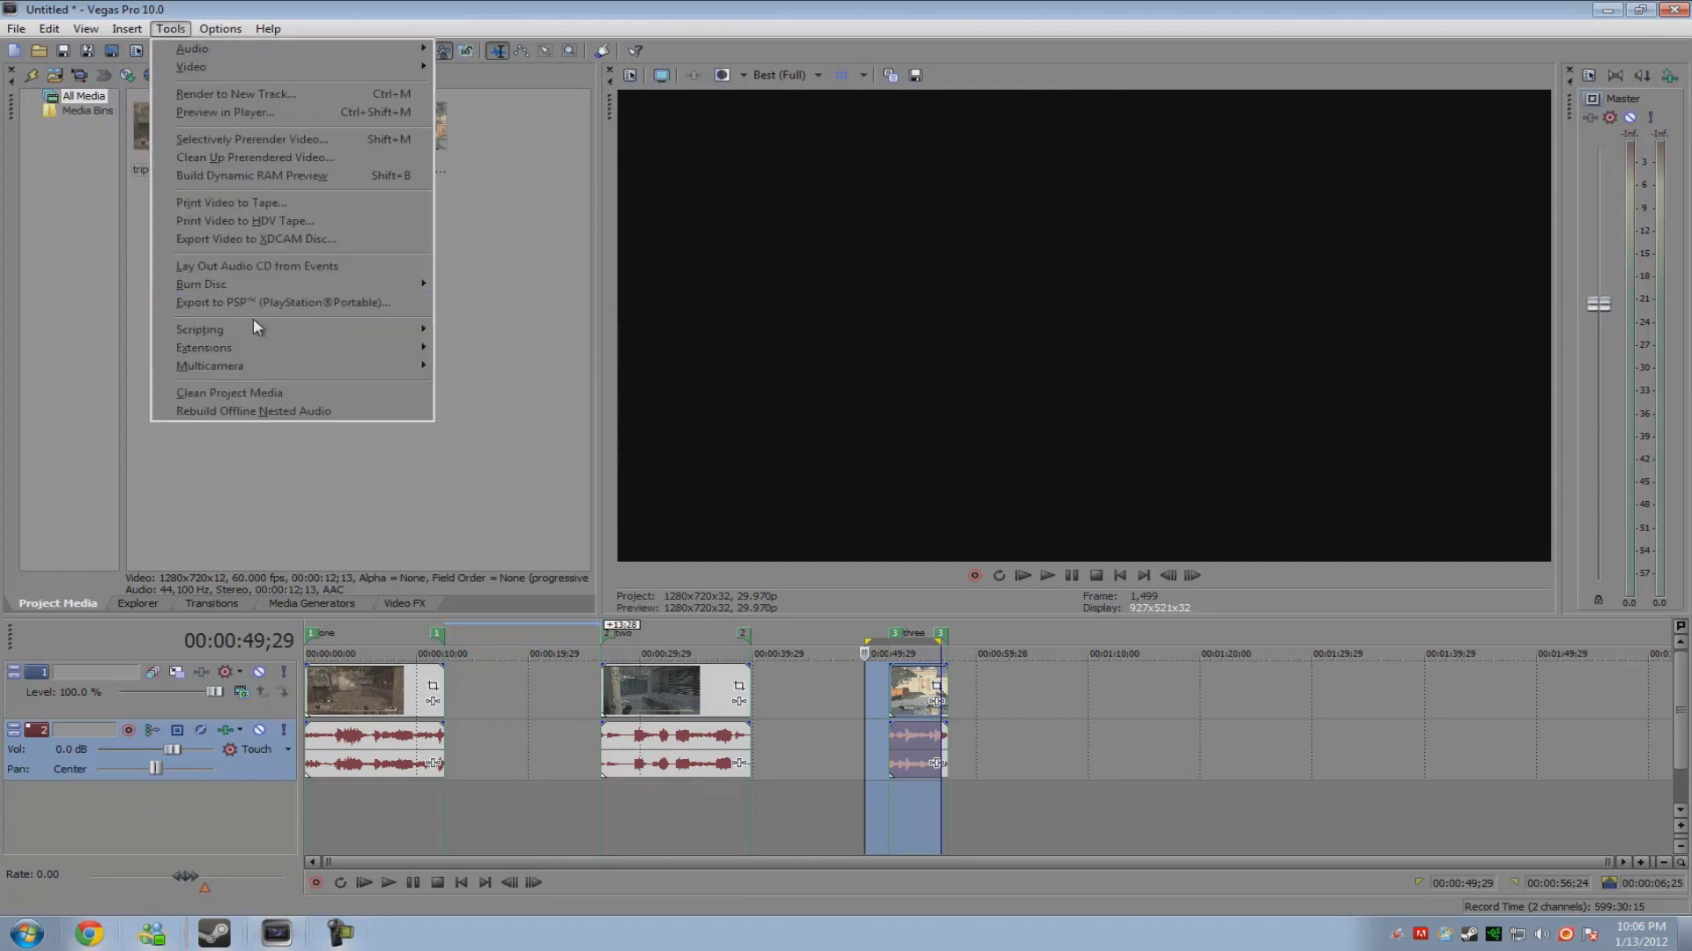
pyautogui.click(459, 396)
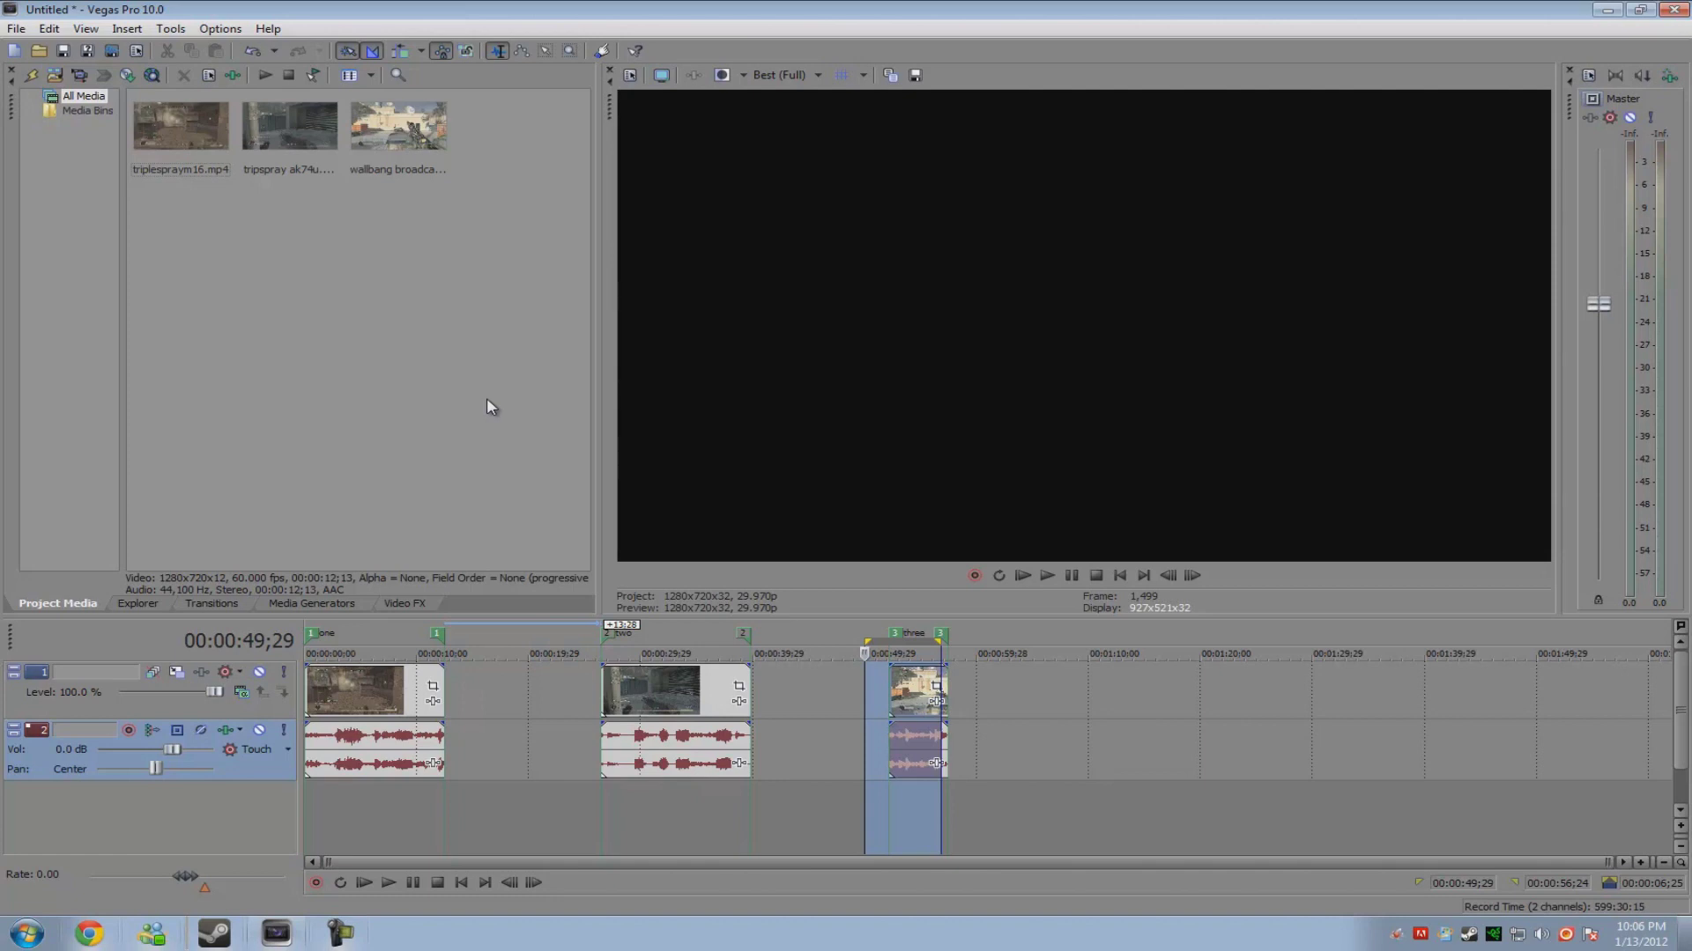
pyautogui.click(839, 747)
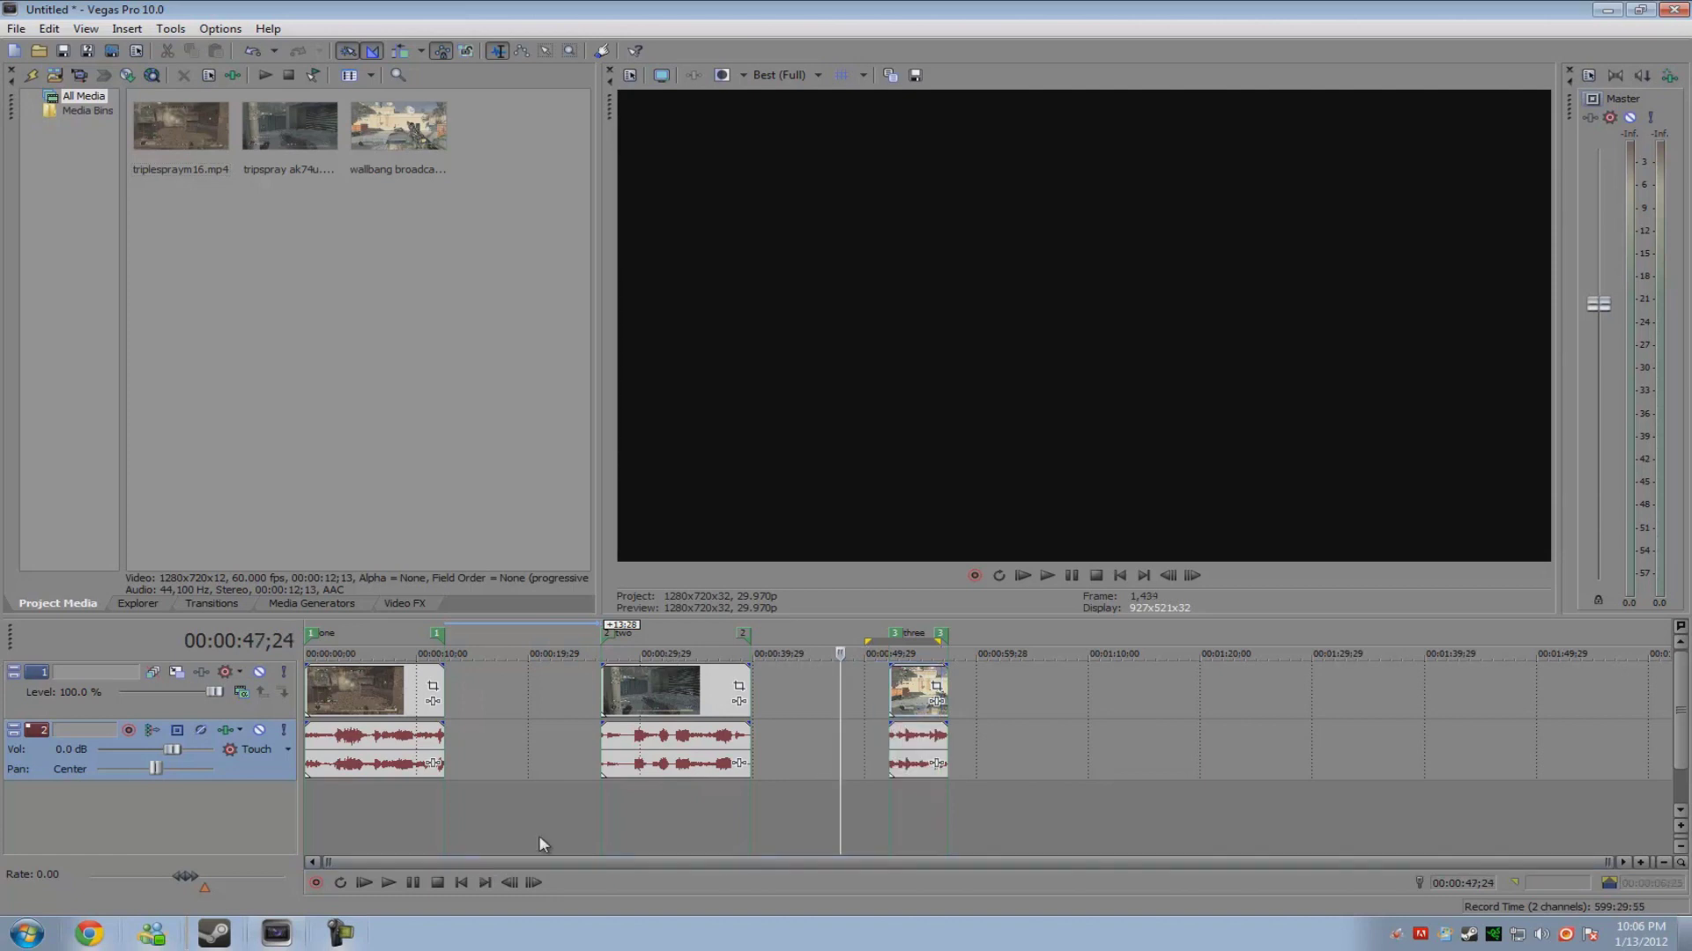